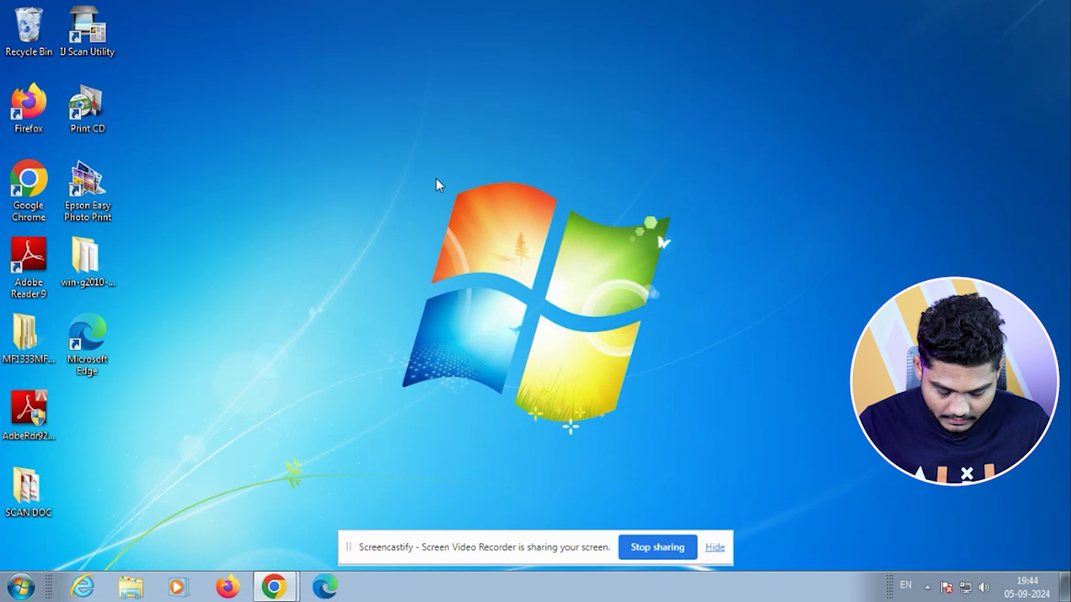
Search the computer for WINDOWS UPDATE, open Windows Update in a maximized window, and try to check for updates
key(super)
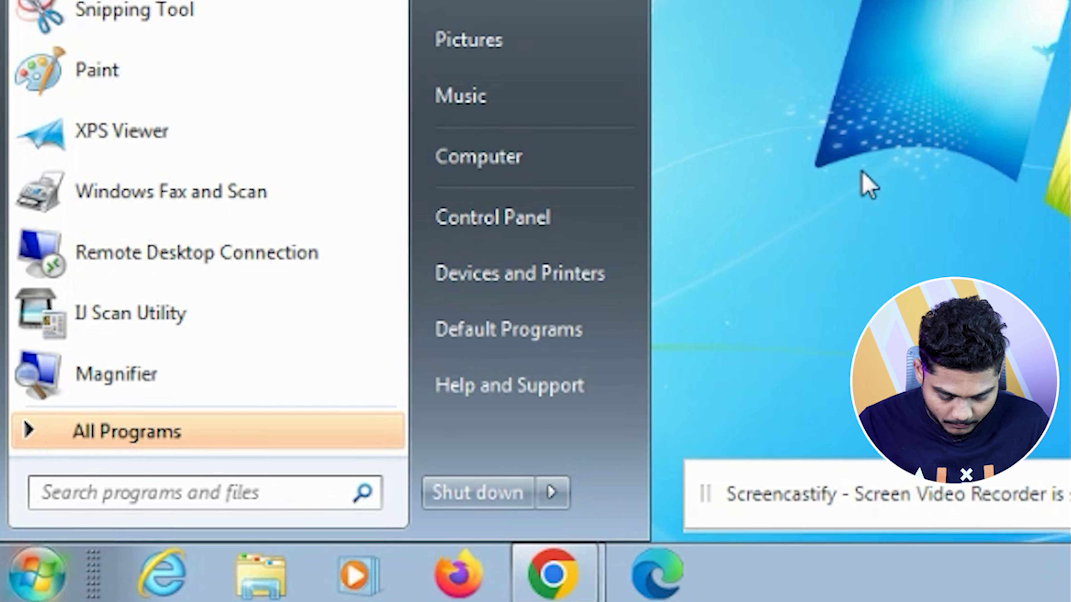
text(WINDOW)
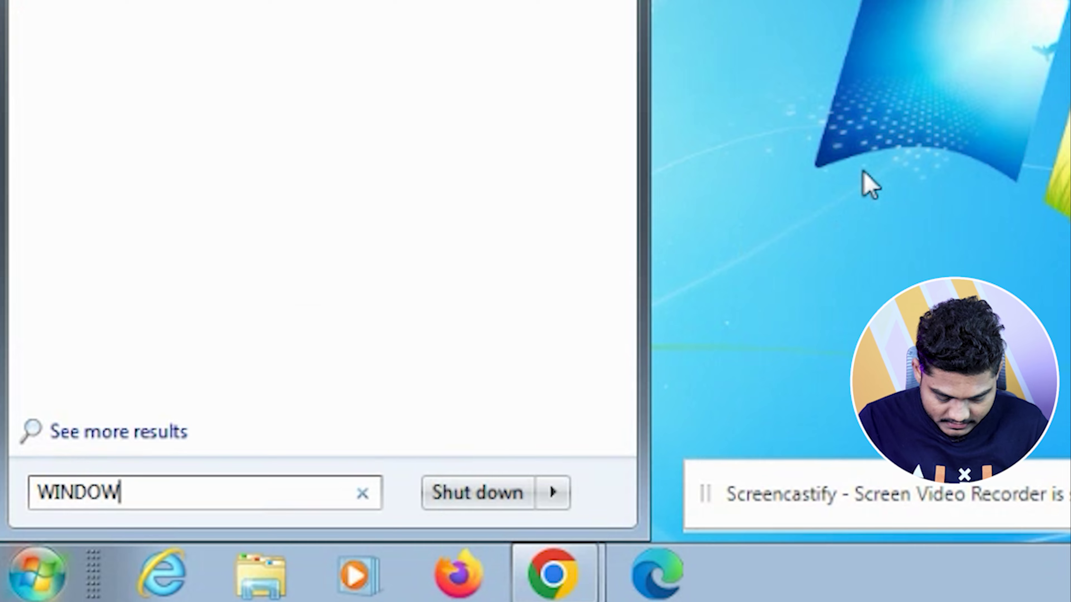
text(S UP)
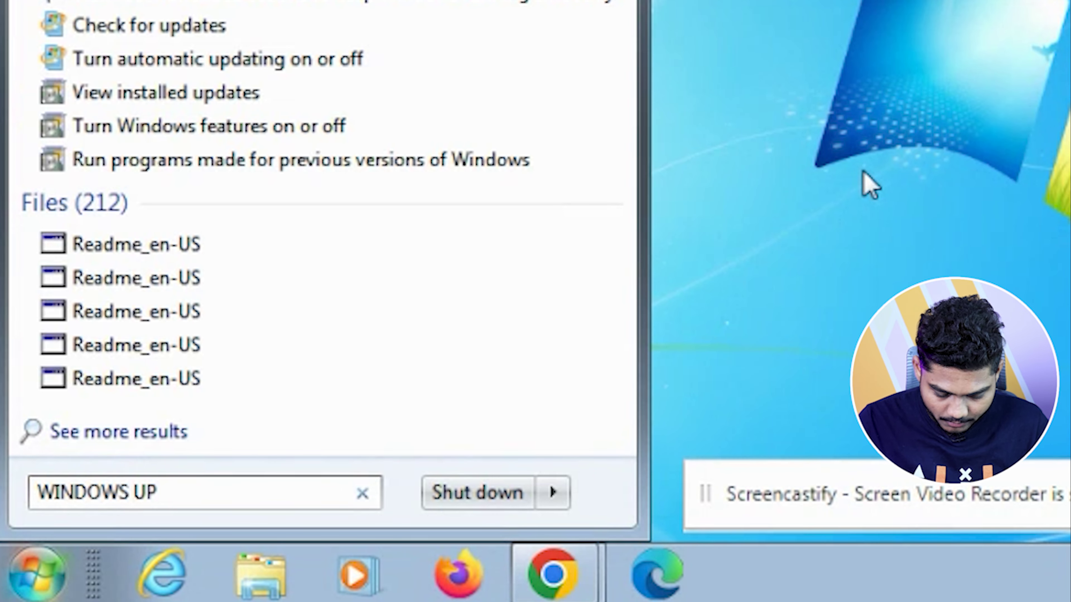
text(DATE)
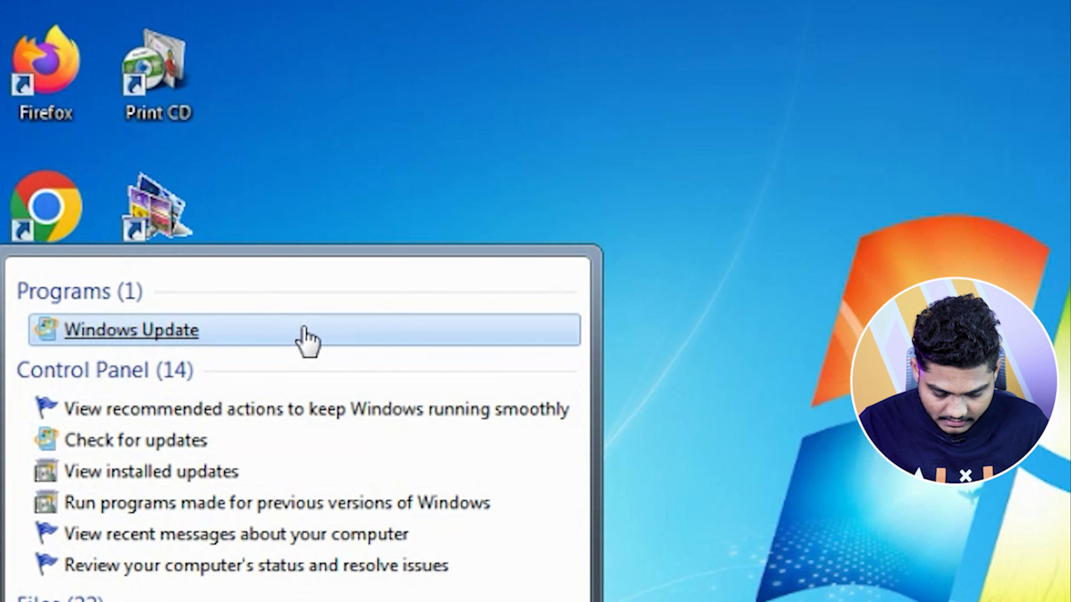
click(253, 341)
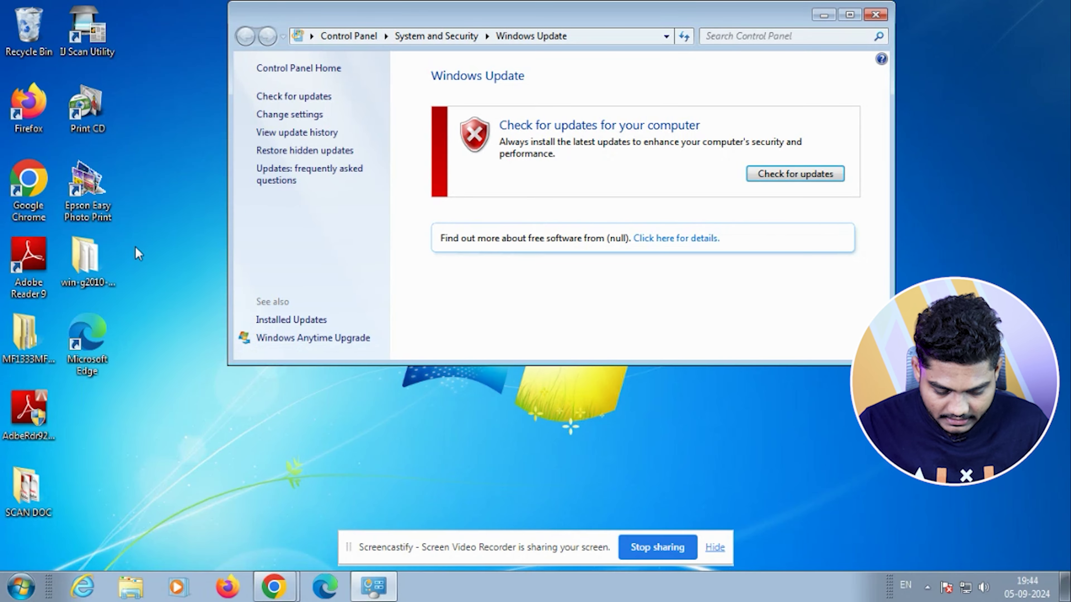
click(849, 14)
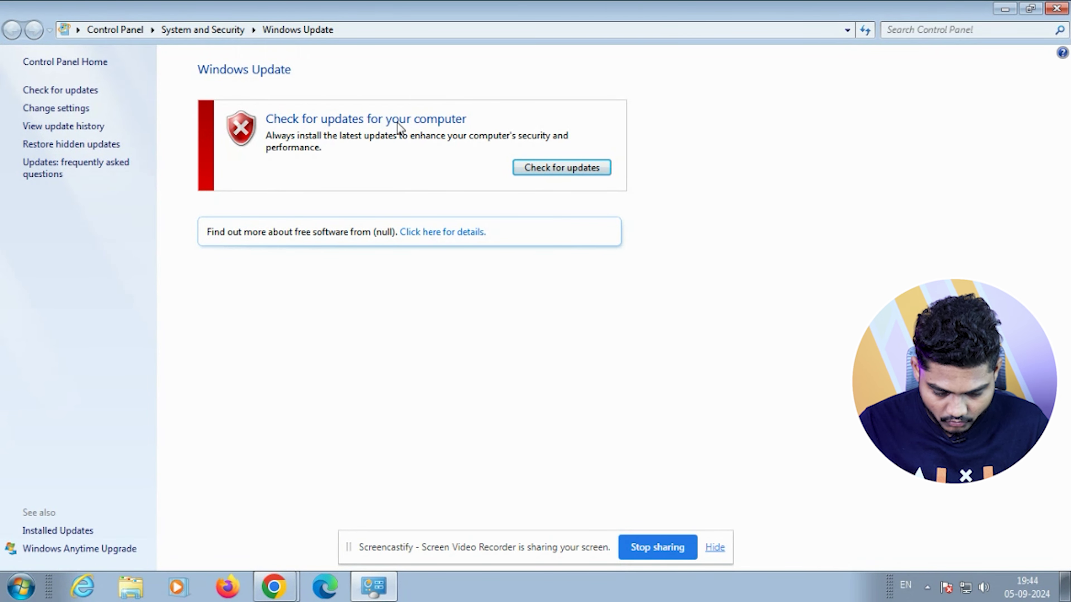
click(566, 165)
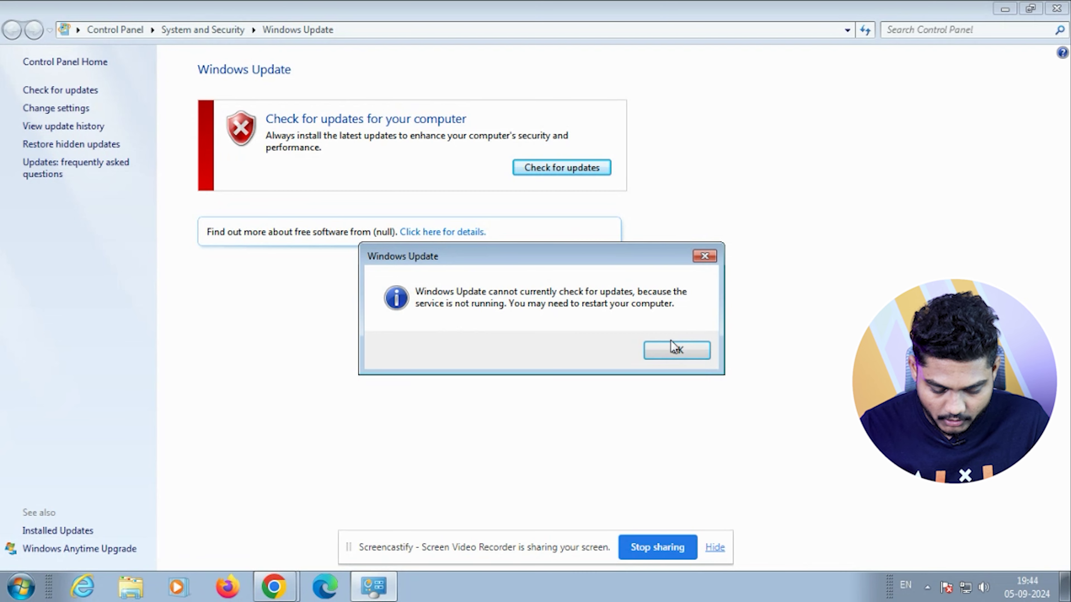
click(673, 348)
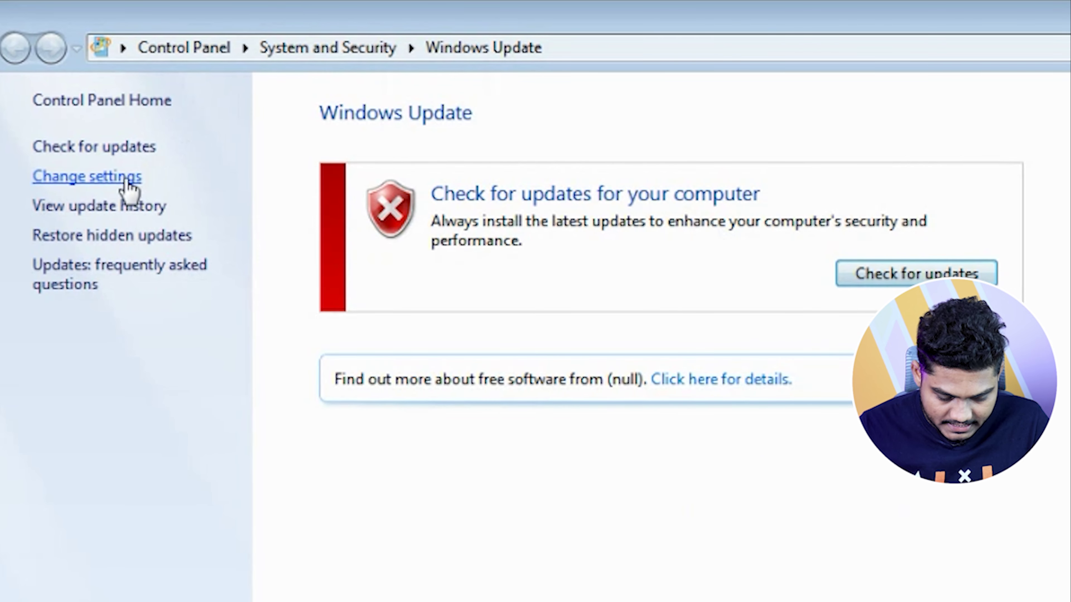
Set important updates to install automatically, enable recommended updates and installation by all users, save the settings, and close Windows Update
click(119, 180)
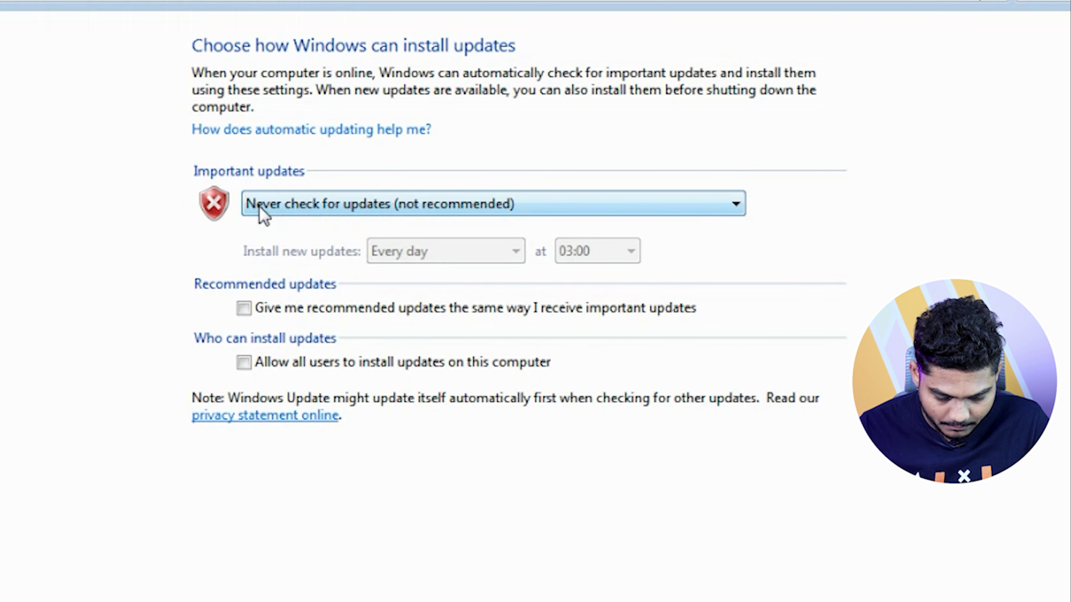
click(325, 211)
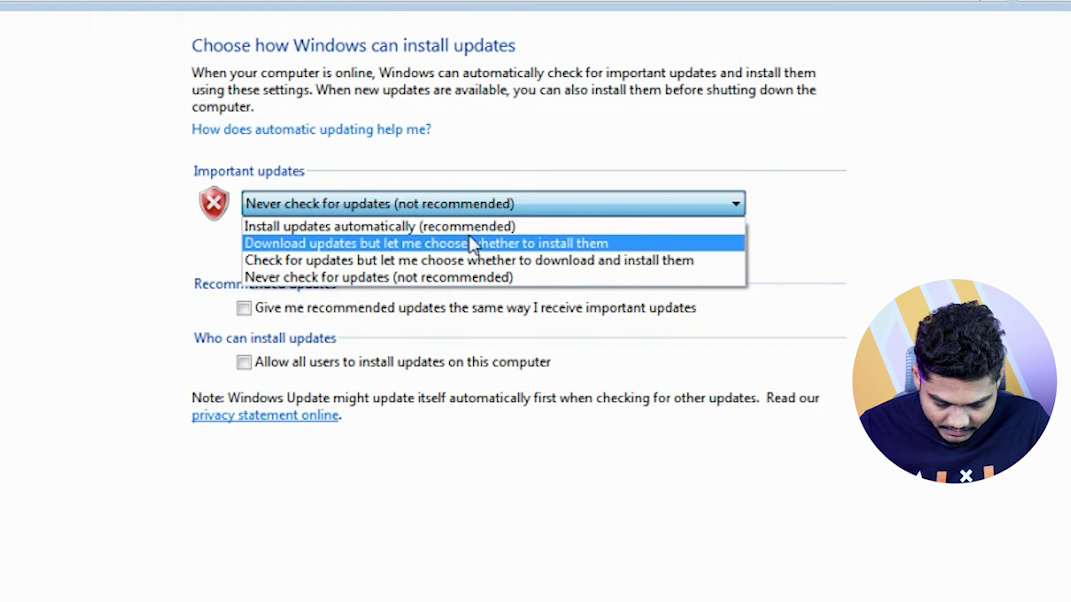
click(576, 227)
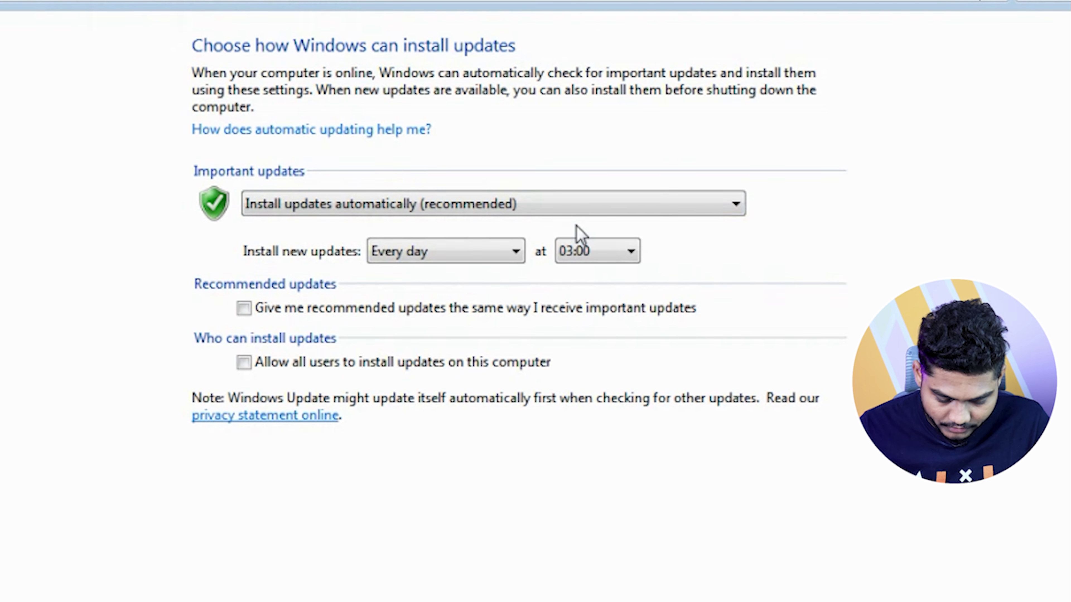
click(331, 314)
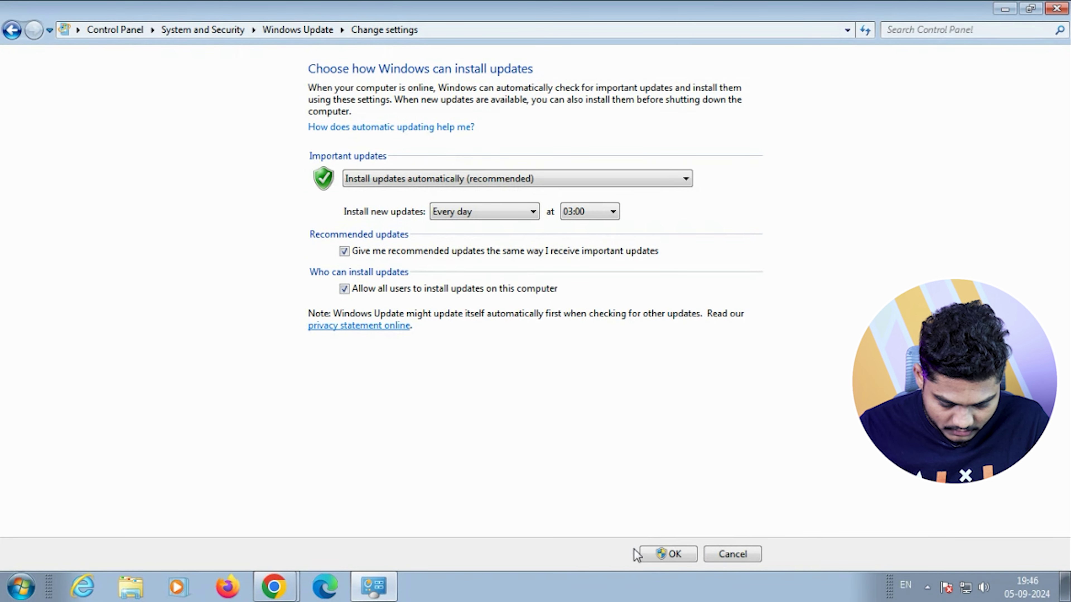
click(691, 555)
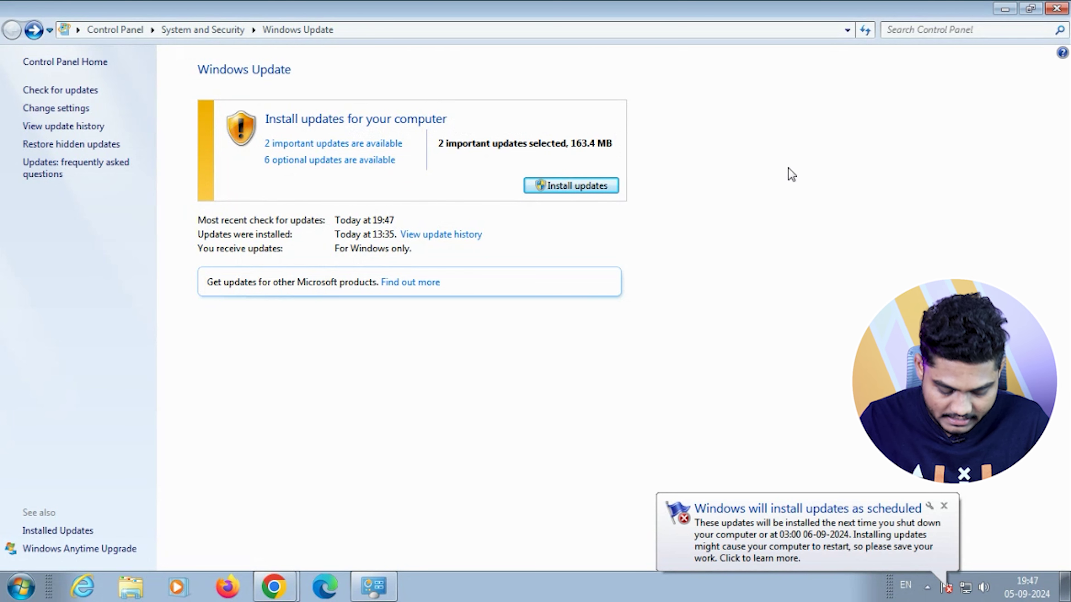
click(1058, 8)
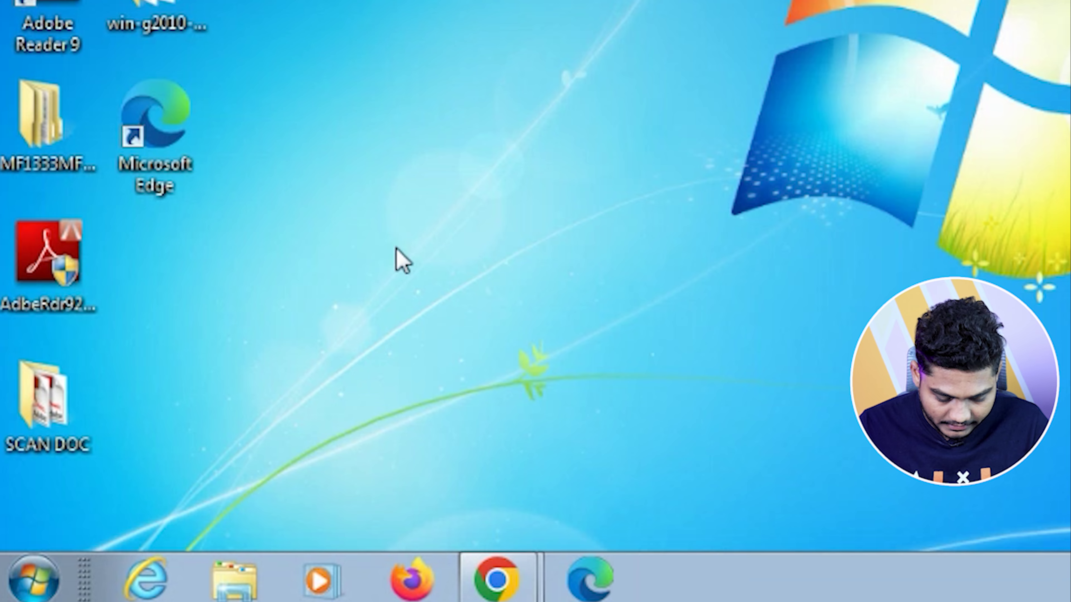
Search the computer for SERVICE and open the Services program in a maximized window
click(34, 578)
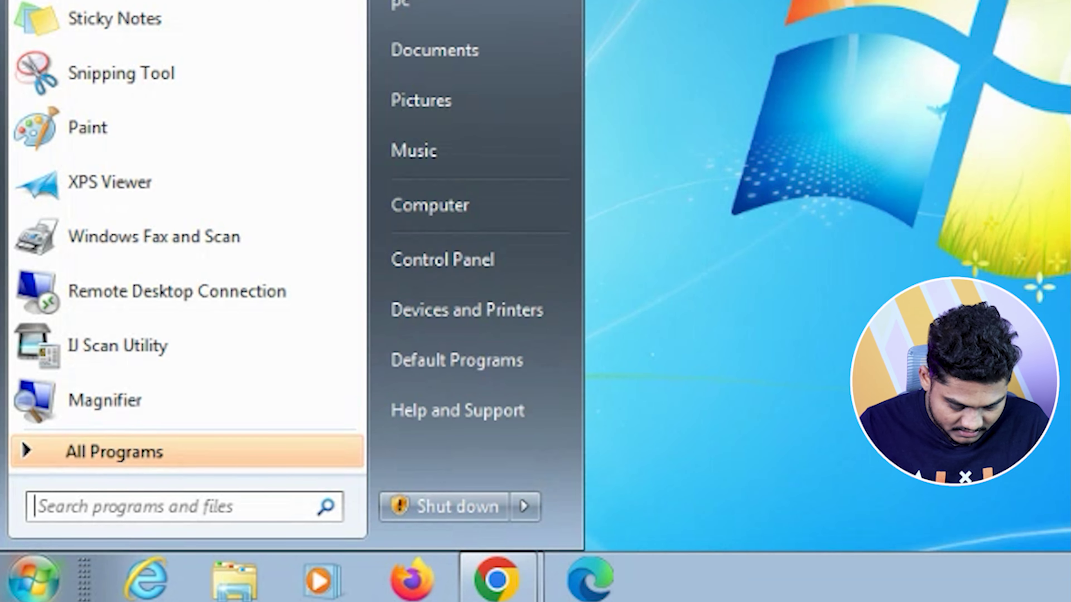
text(SERVIC)
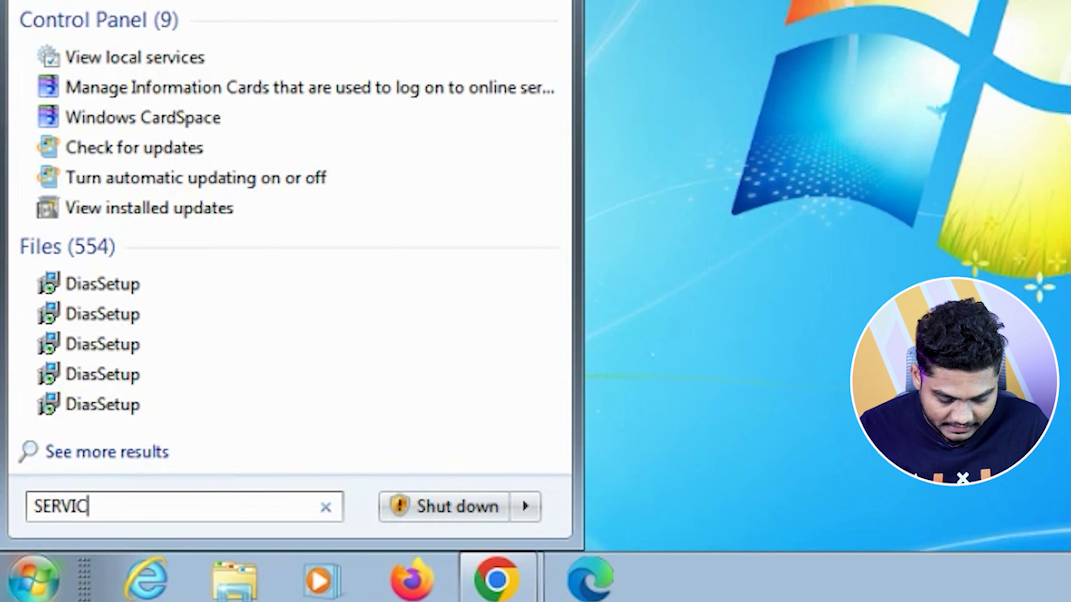
text(E)
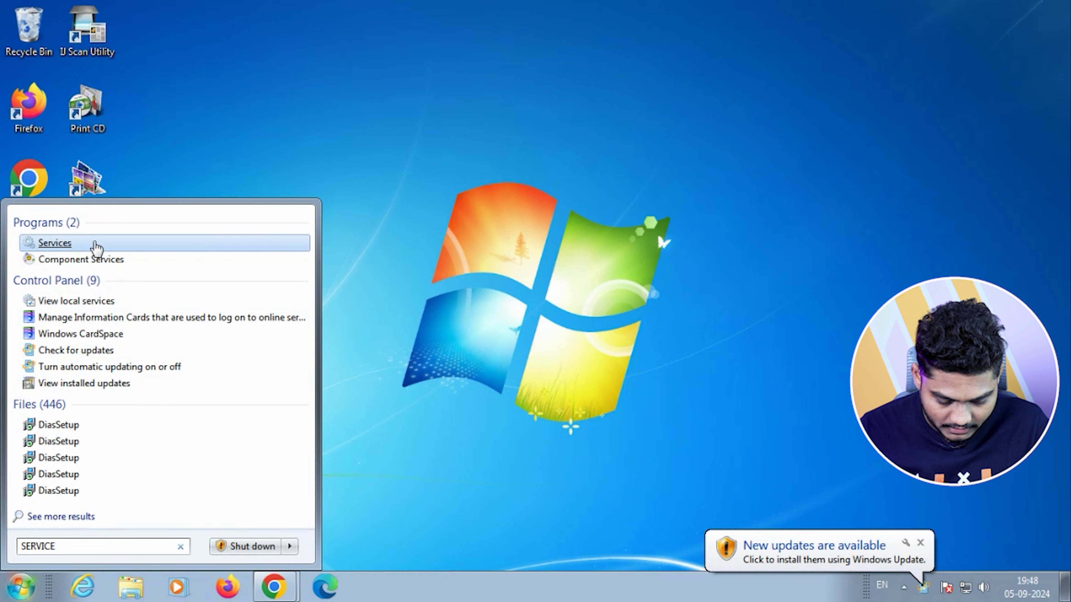
click(169, 239)
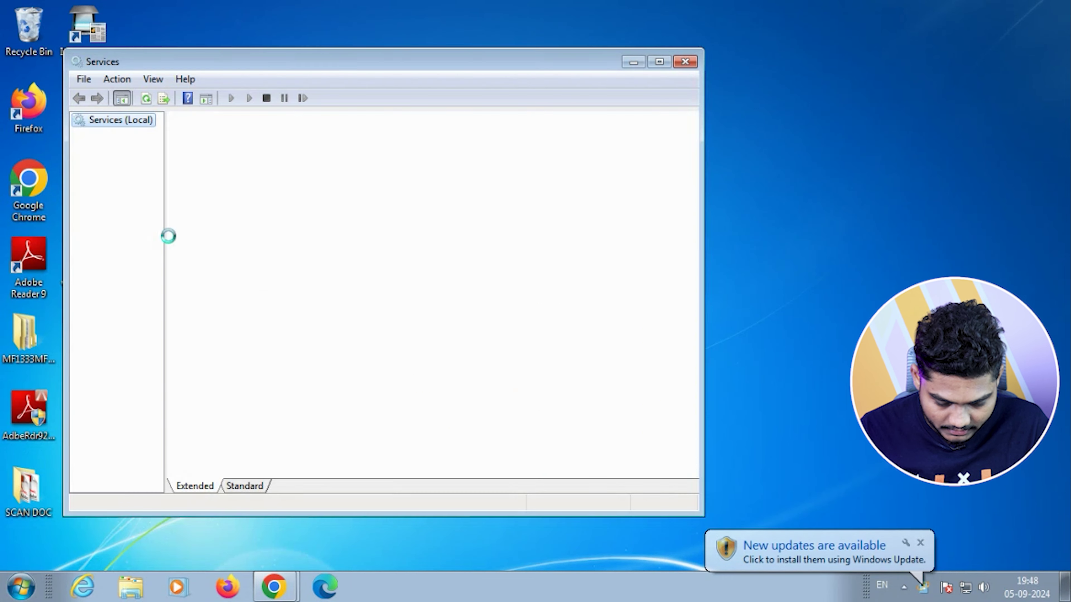
click(656, 62)
Find and select the Windows Update service in the list of local services
click(343, 332)
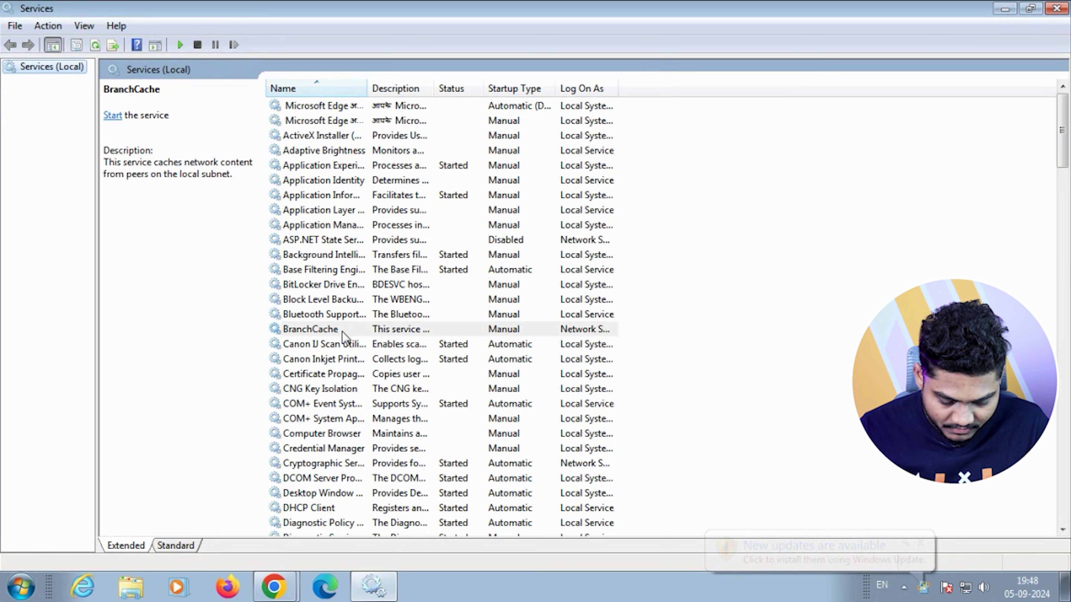
scroll(346, 338, down, 15)
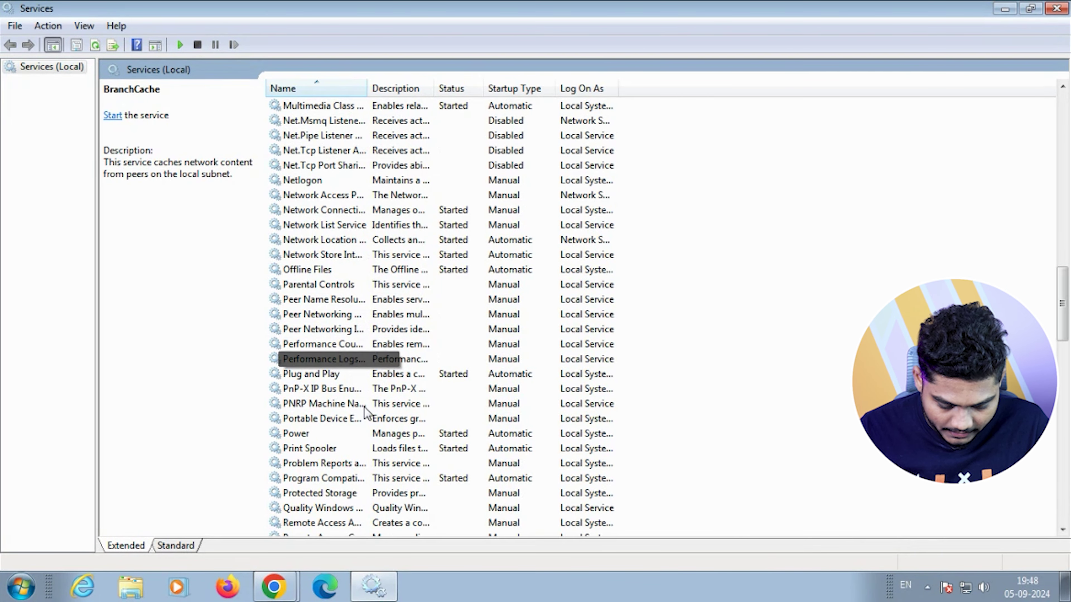
key(w)
key(Down)
key(Down)
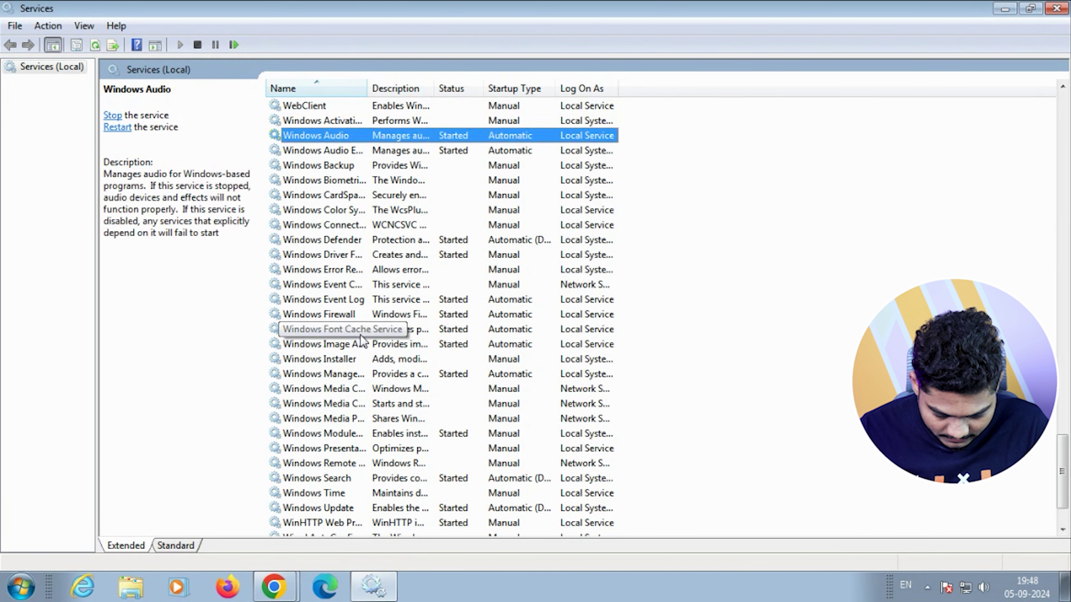
key(Down)
key(Down)
key(Down)
key(Down)
key(Down)
key(Down)
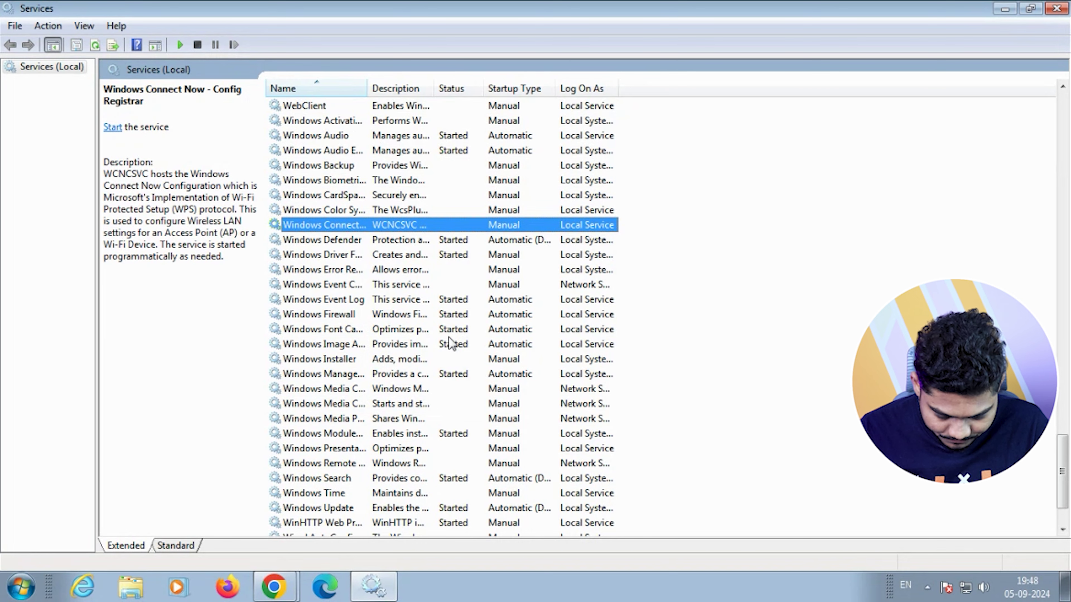
key(Down)
click(398, 508)
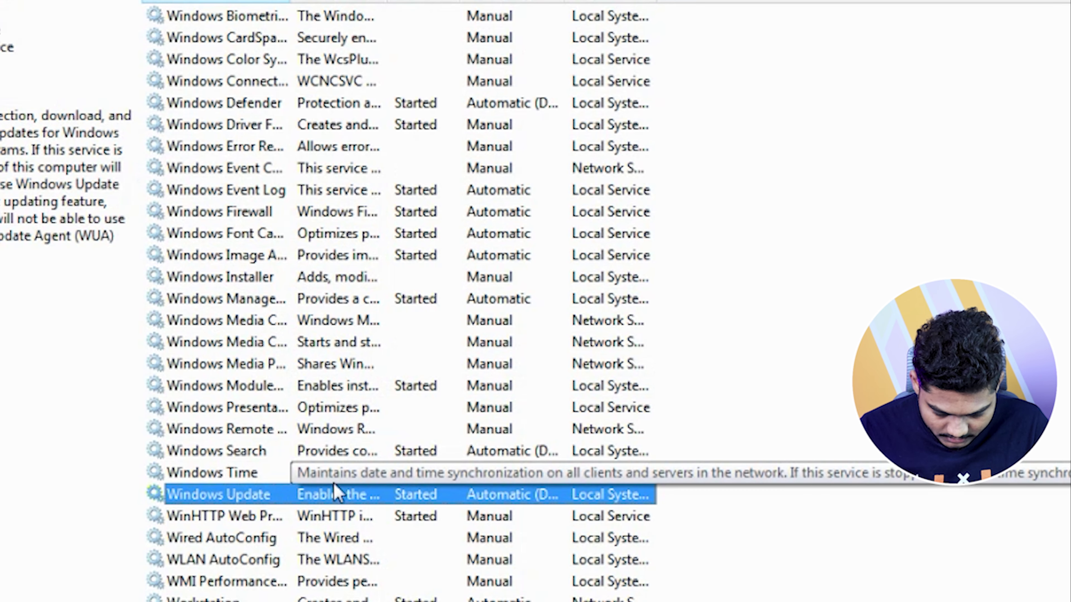
Open the Windows Update service's properties and set its startup type to Automatic
double_click(287, 498)
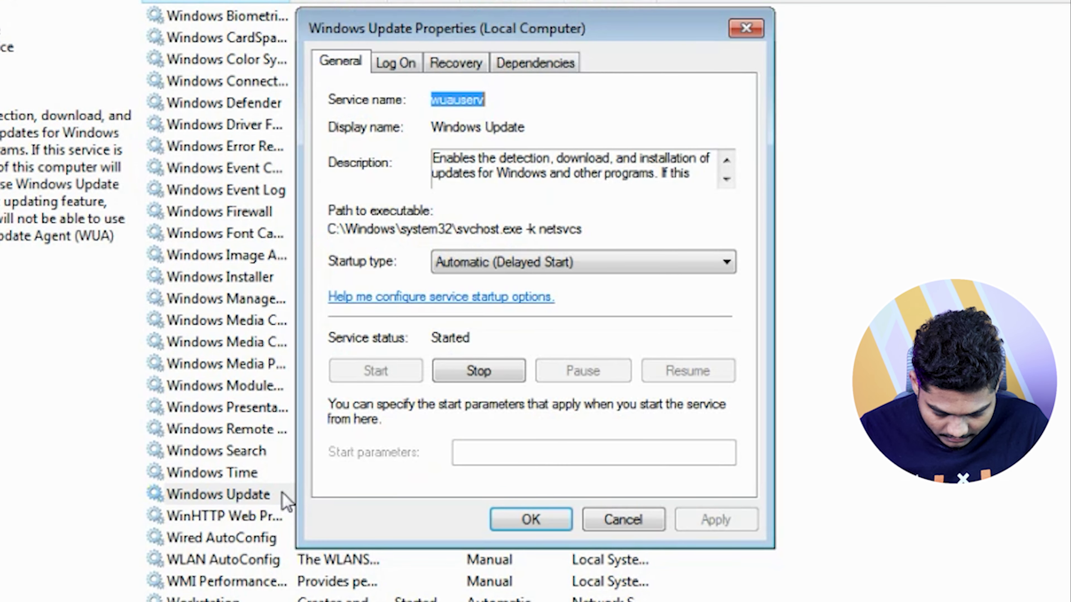
click(533, 266)
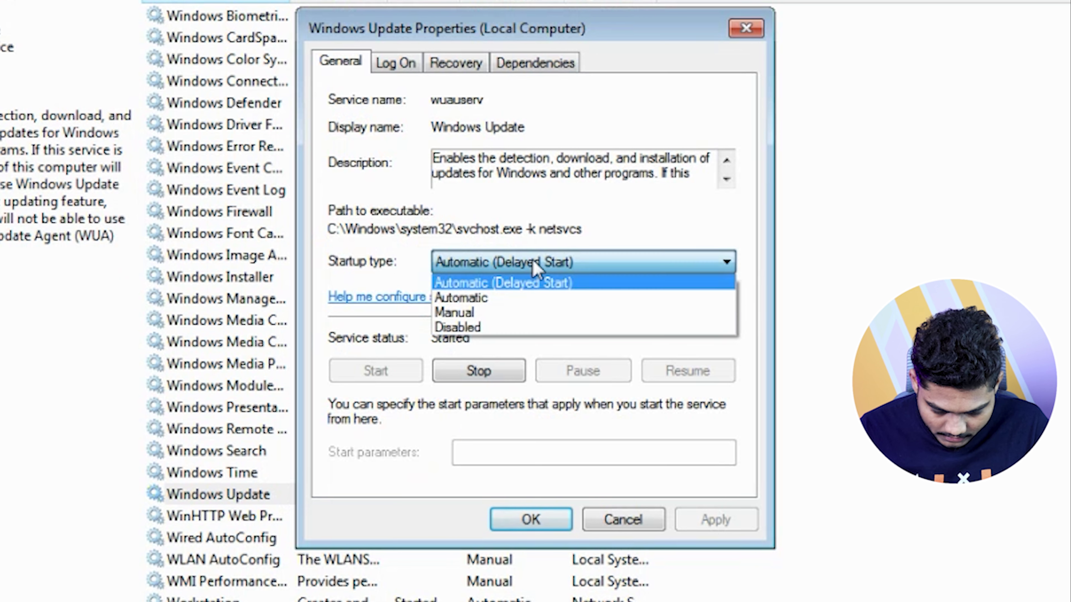
click(519, 299)
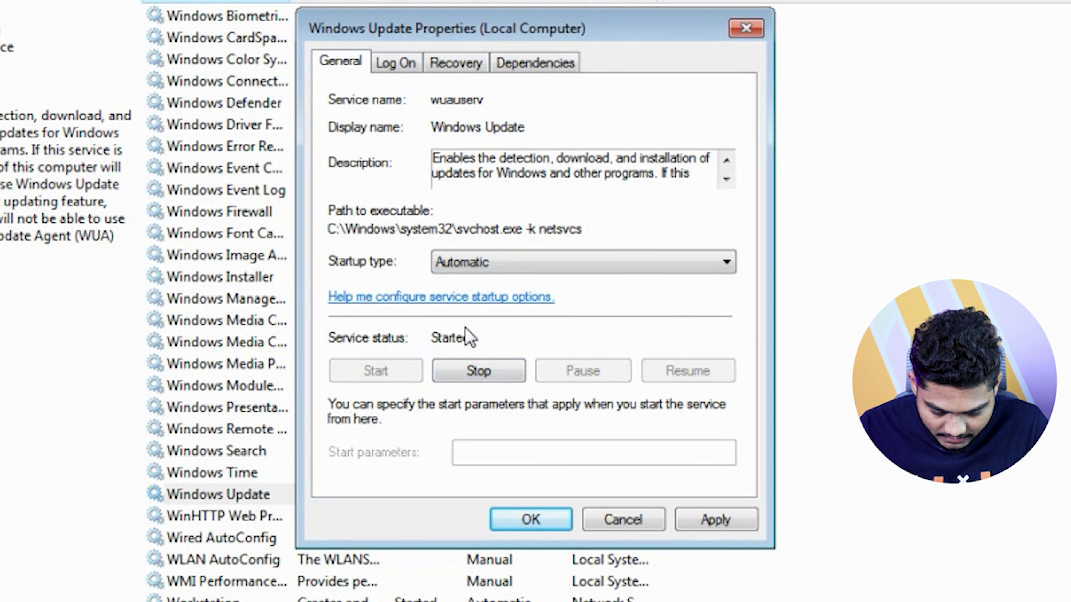
Stop and start the Windows Update service again, then apply the property changes and close Services
click(476, 371)
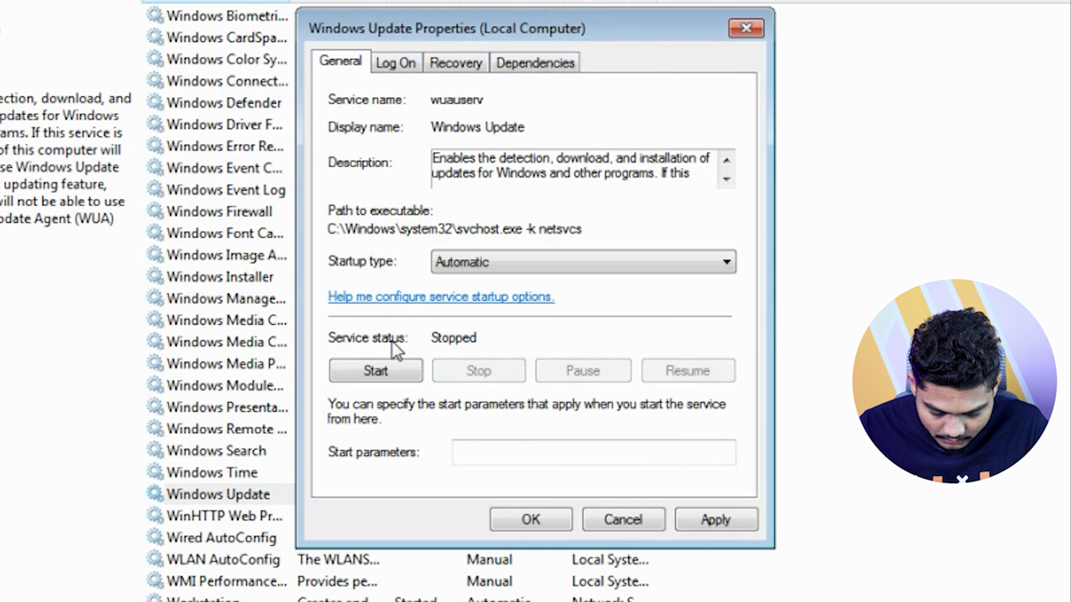
click(374, 371)
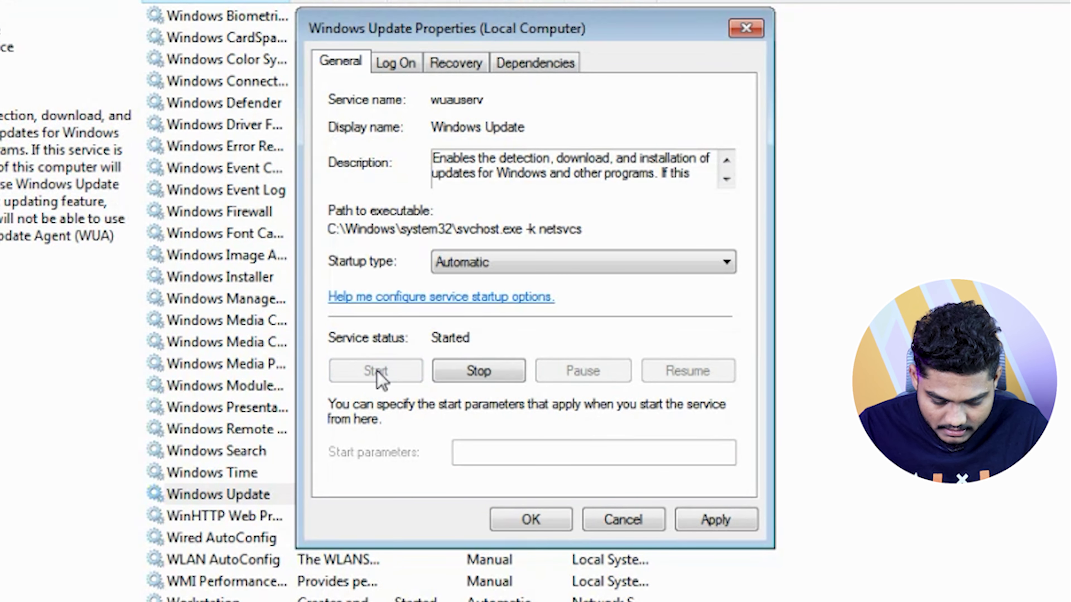
click(738, 525)
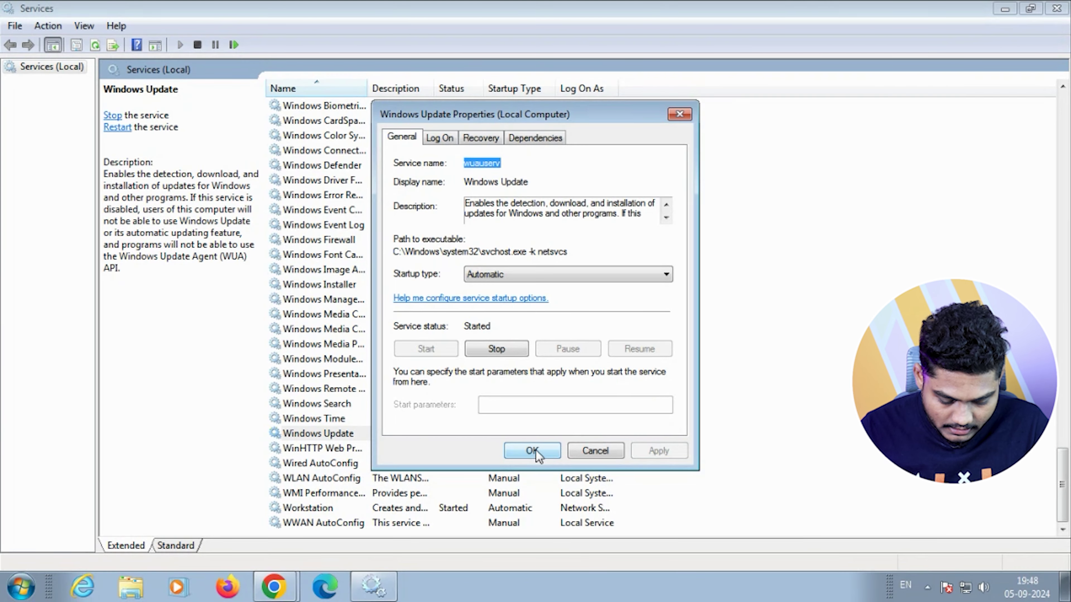
click(536, 521)
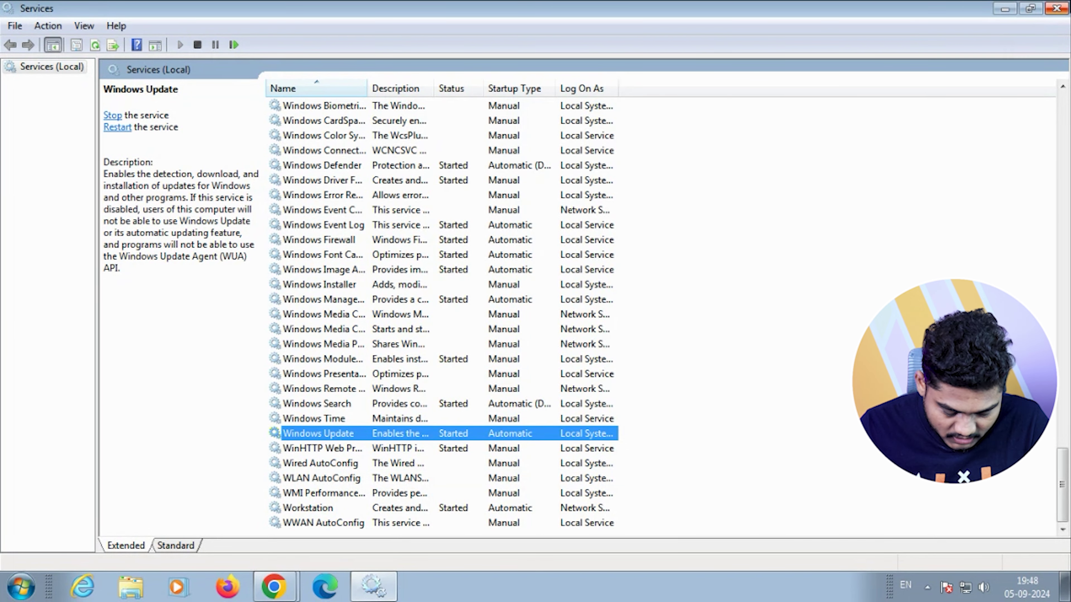
click(1056, 9)
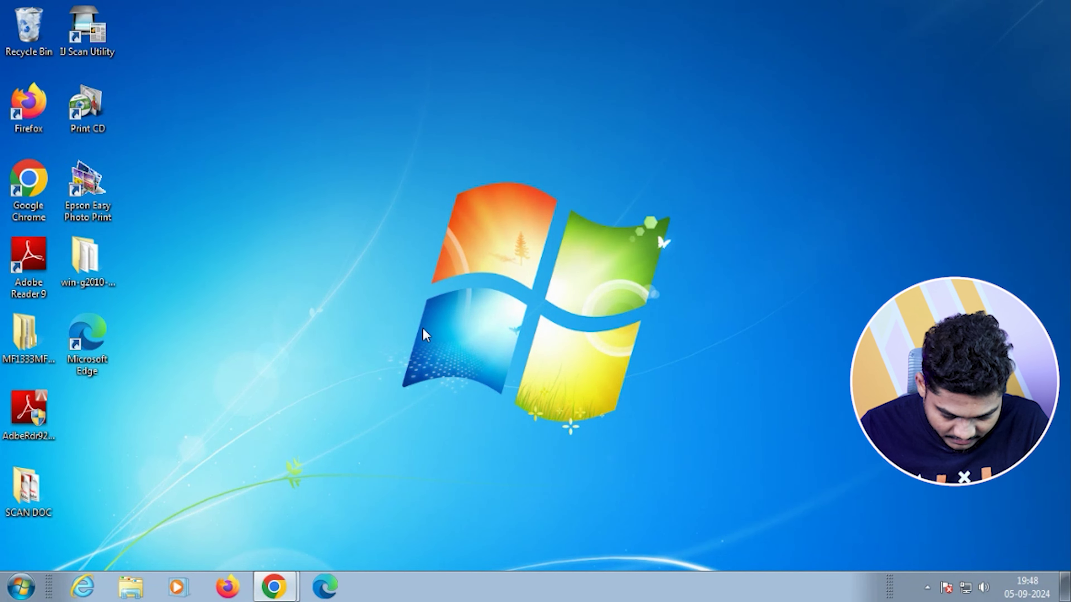
Open System Configuration by running msconfig.exe
key(super+r)
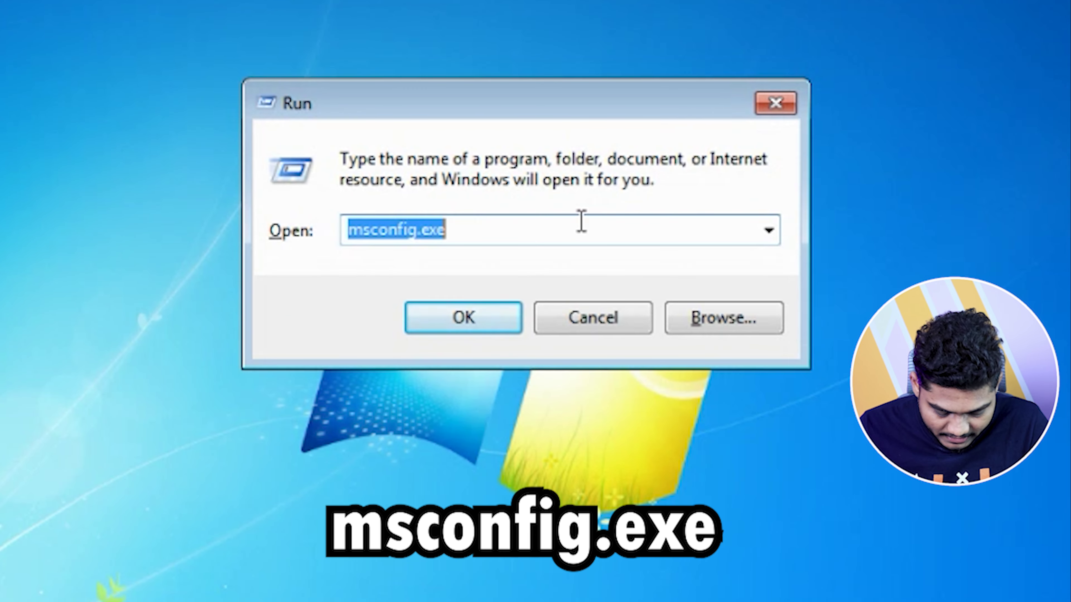
text(MS)
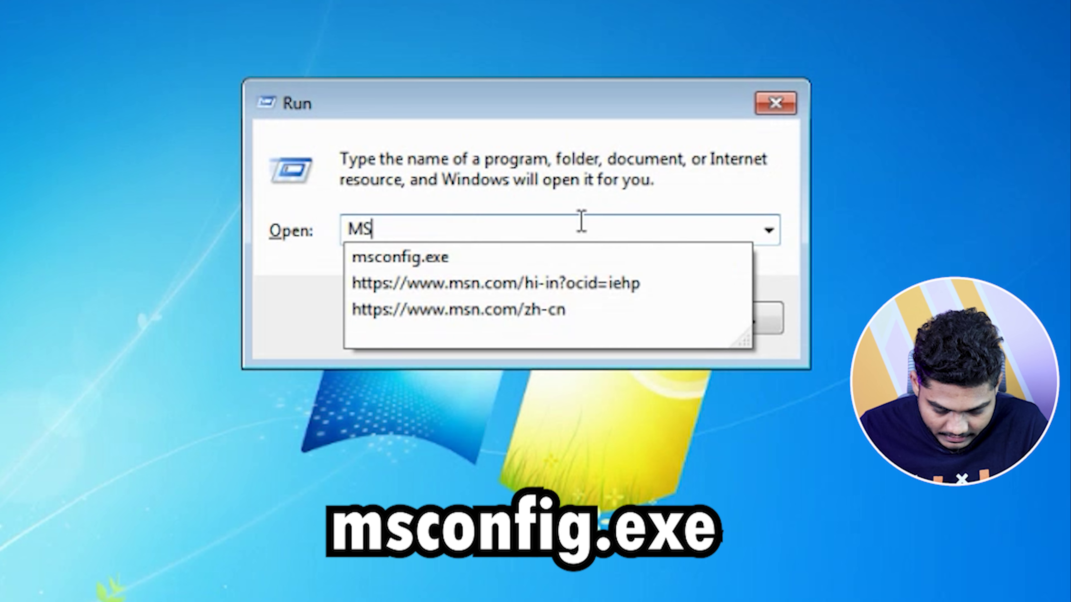
key(BackSpace)
key(BackSpace)
text(ms)
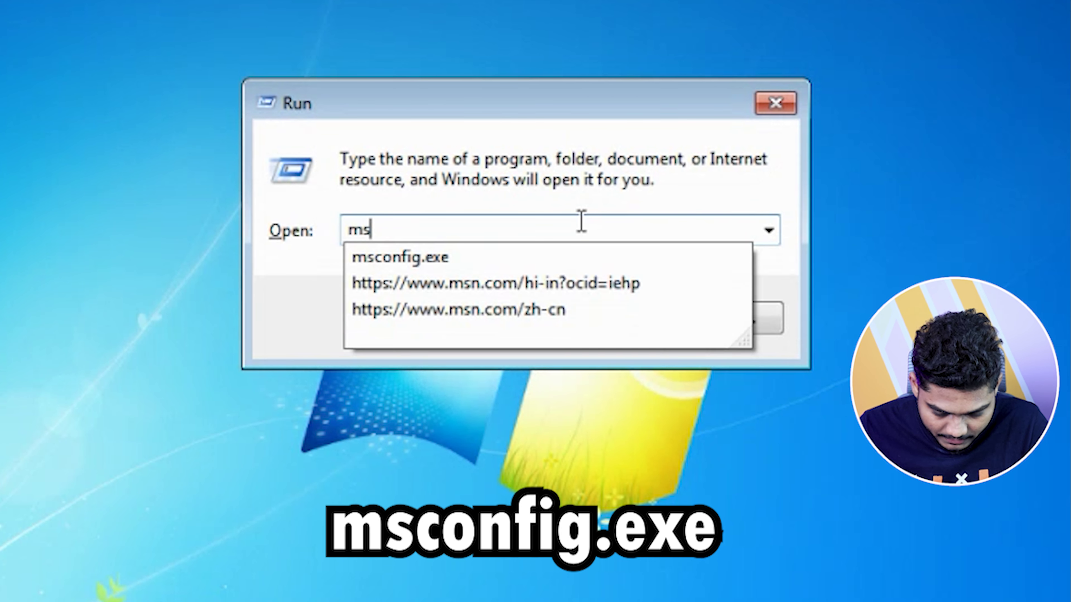
text(config)
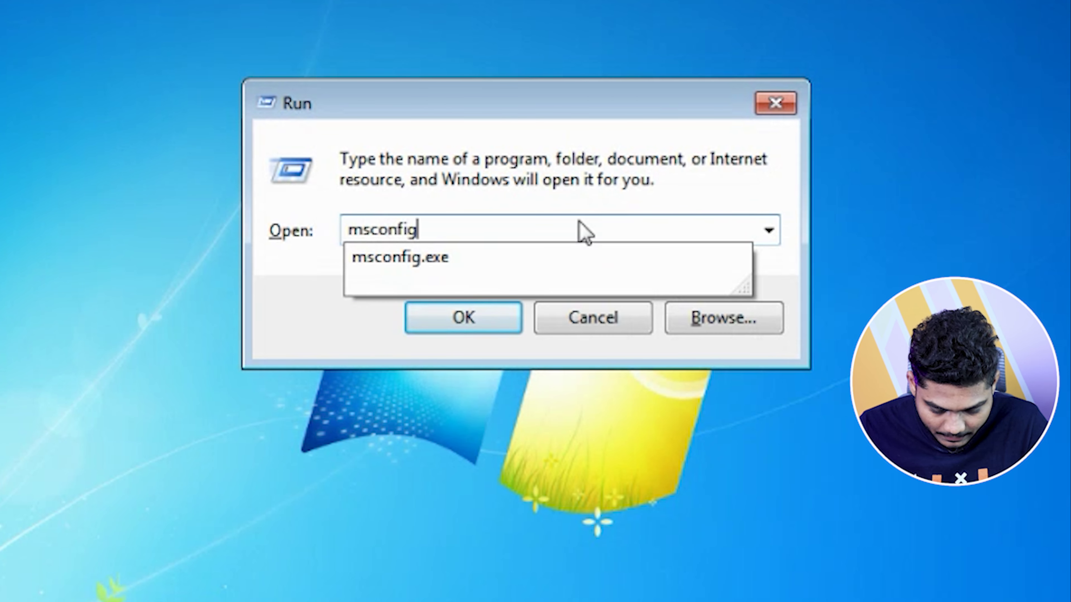
text(.ex)
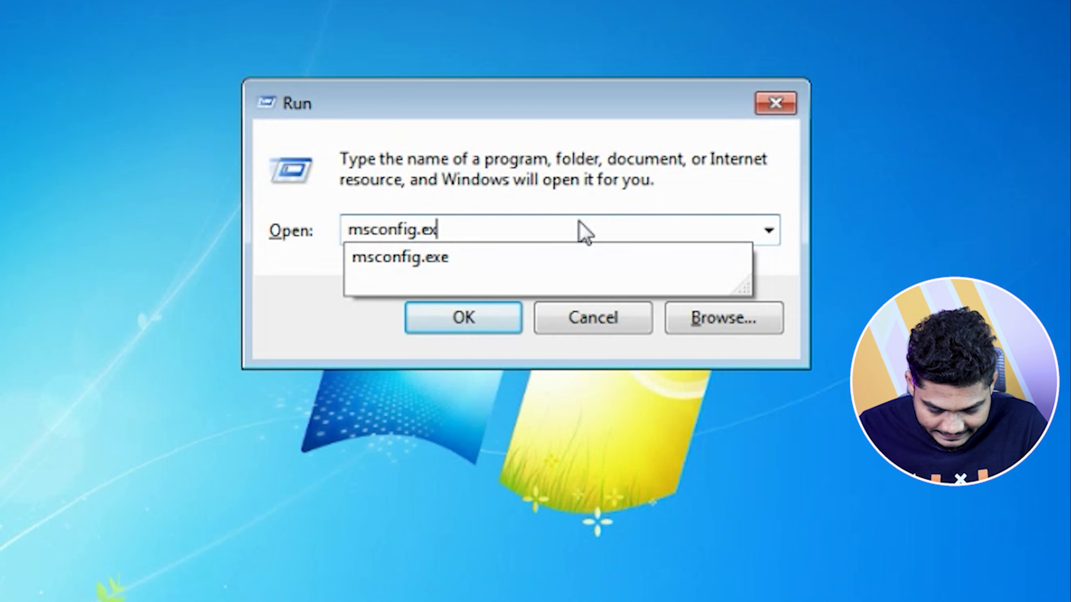
text(e)
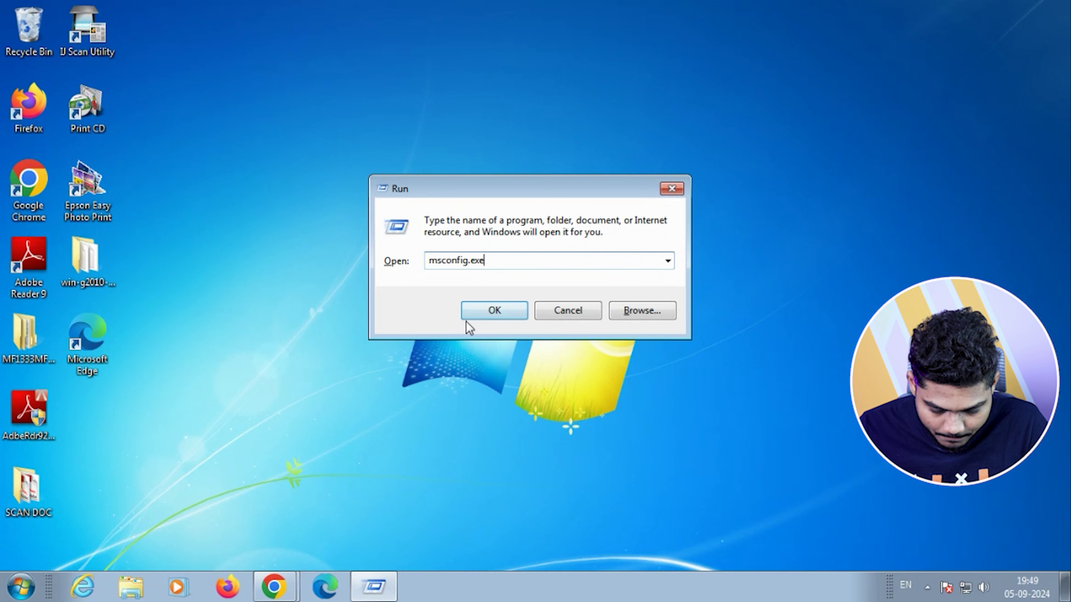
click(438, 327)
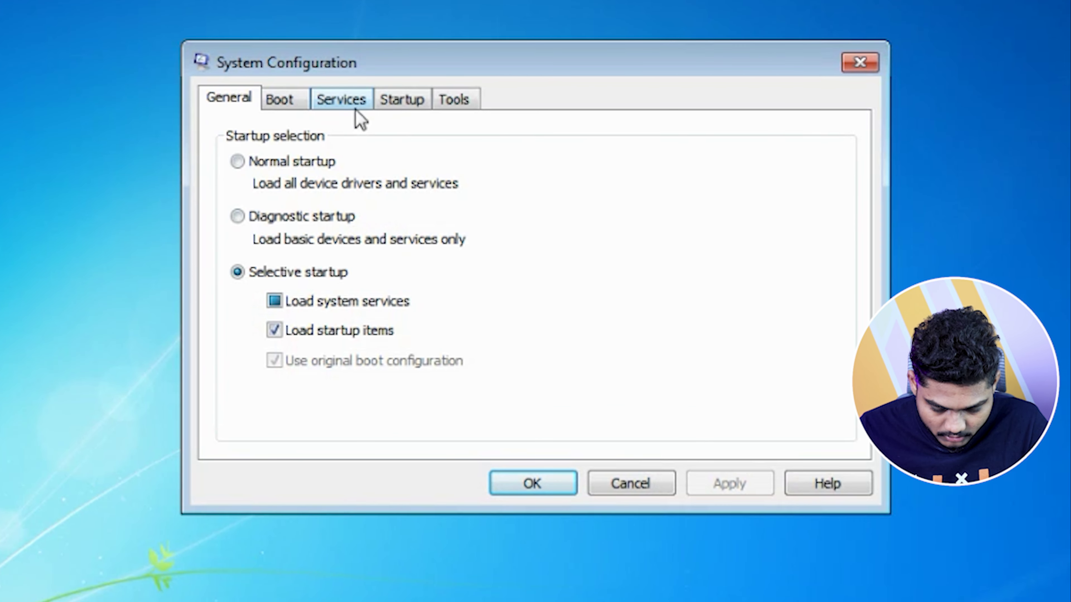
Enable all services in System Configuration and apply the change
click(353, 104)
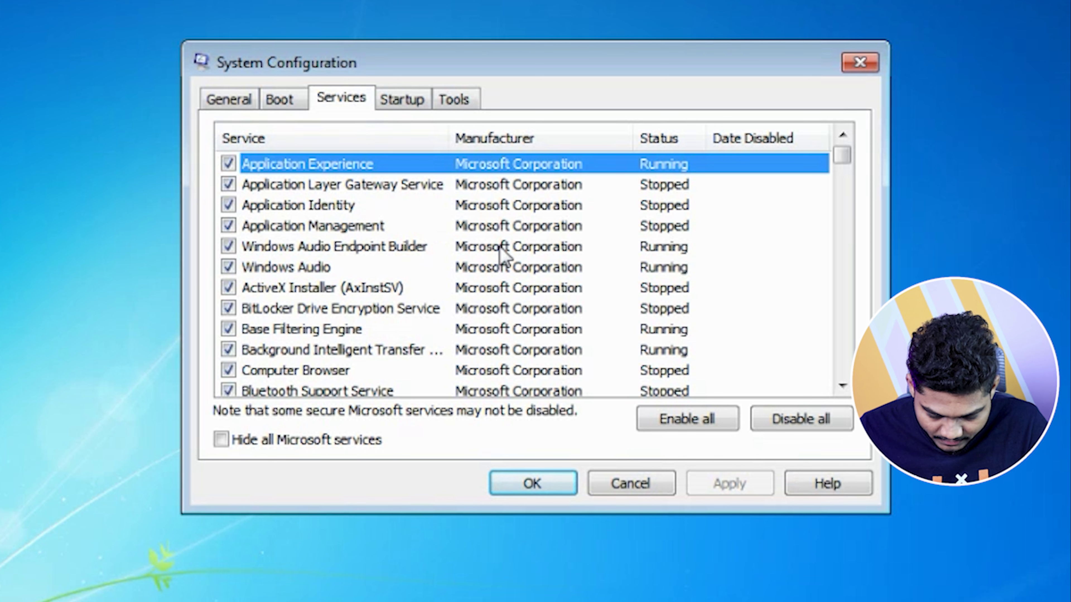
click(694, 425)
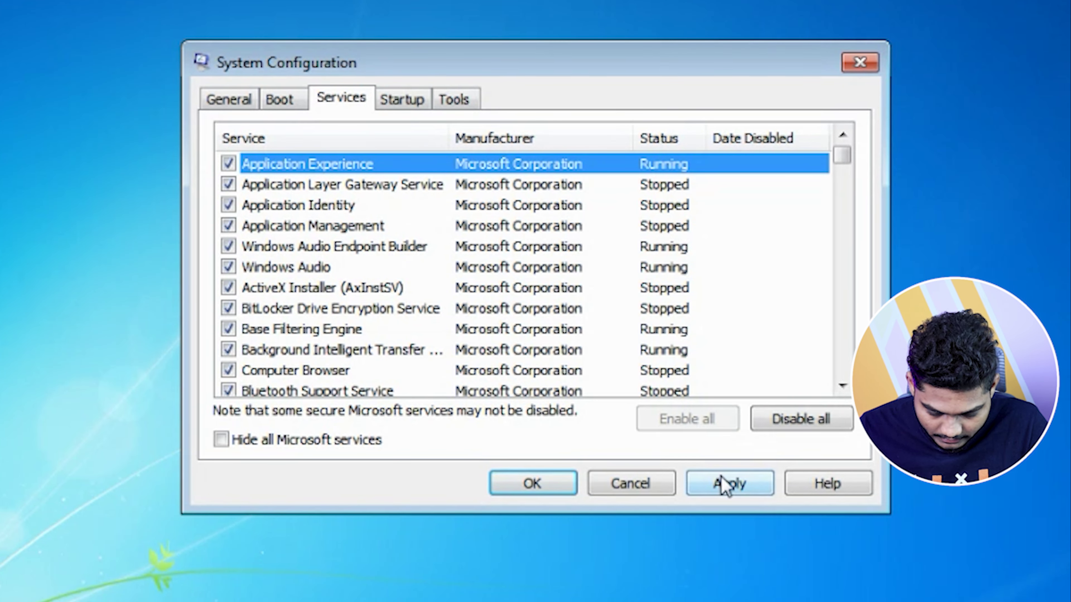
click(722, 485)
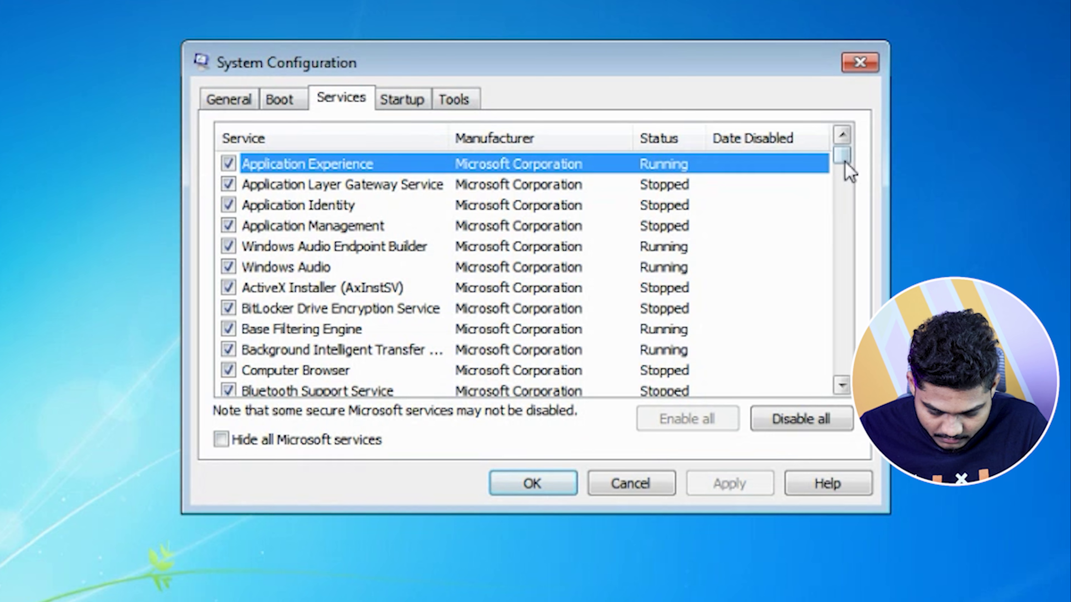
Disable and re-enable the Windows Update service in System Configuration, then apply the changes and exit without restarting
drag(845, 164, 845, 386)
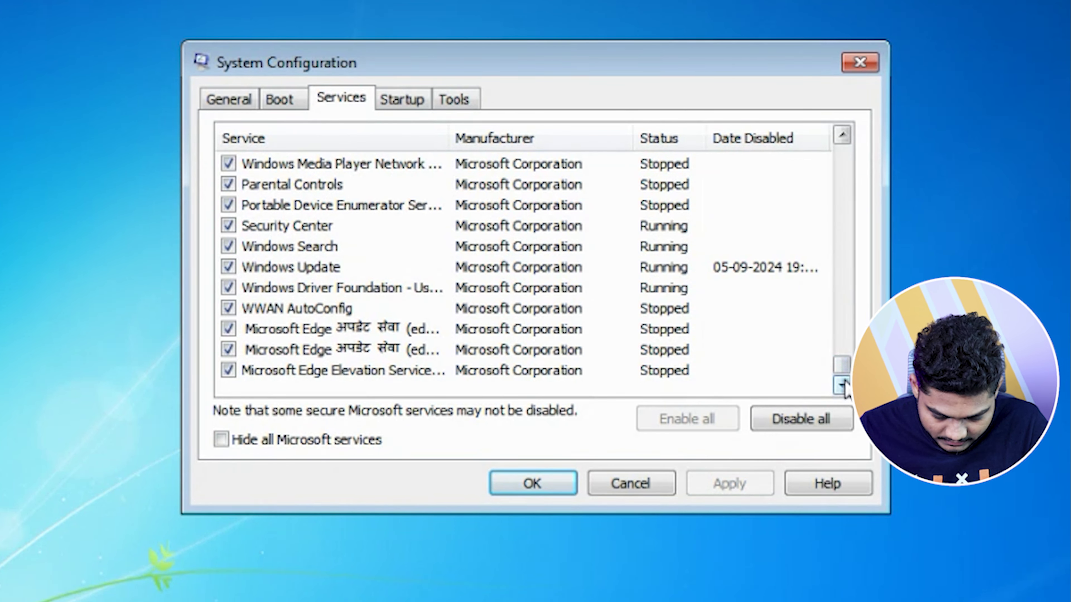
click(291, 268)
click(229, 268)
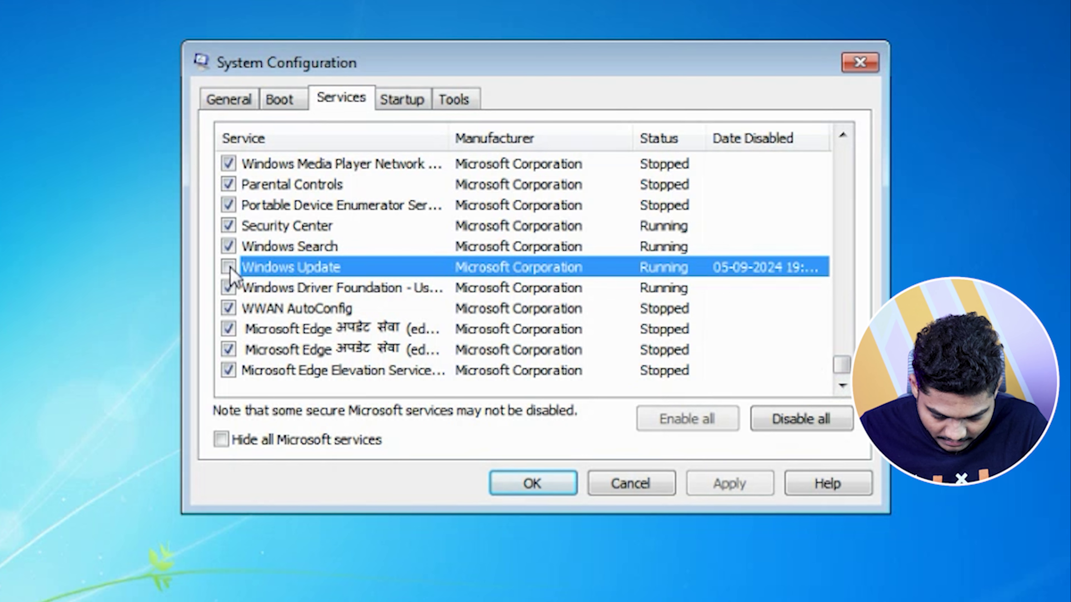
click(229, 267)
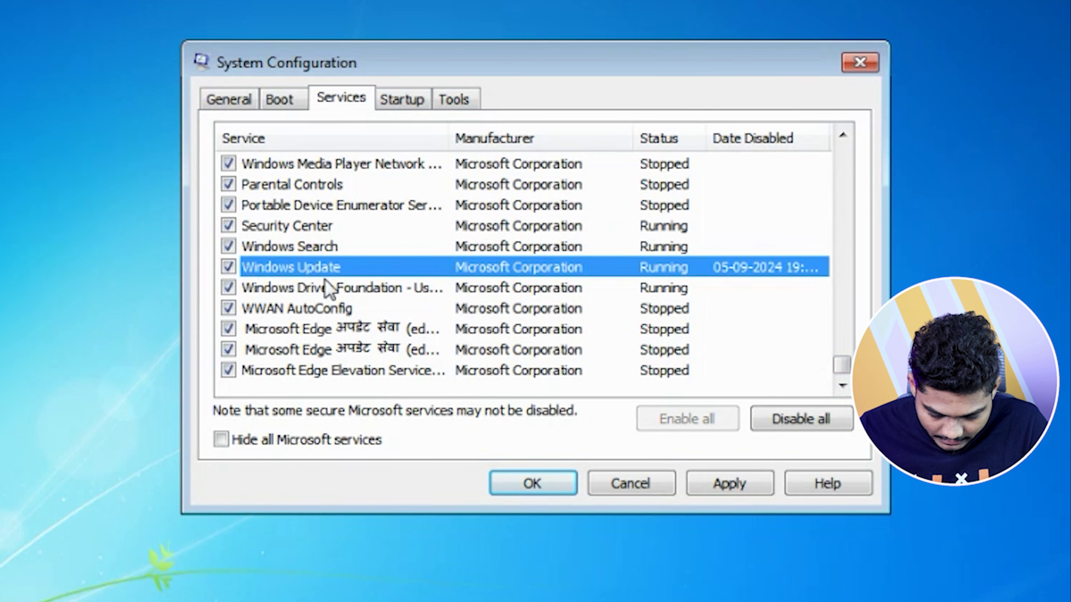
click(731, 483)
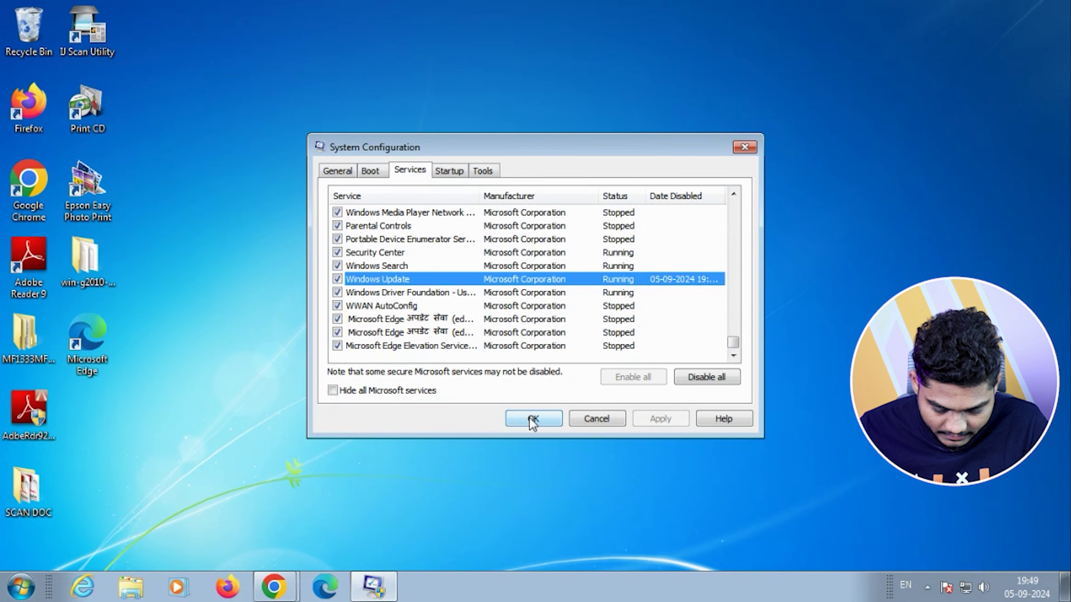
click(533, 418)
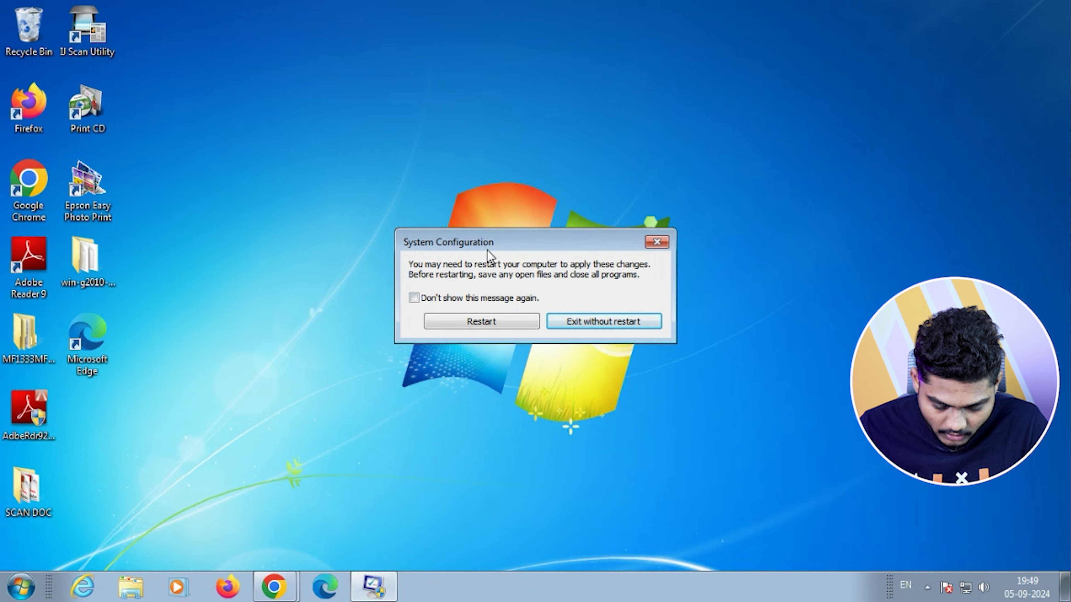
click(620, 322)
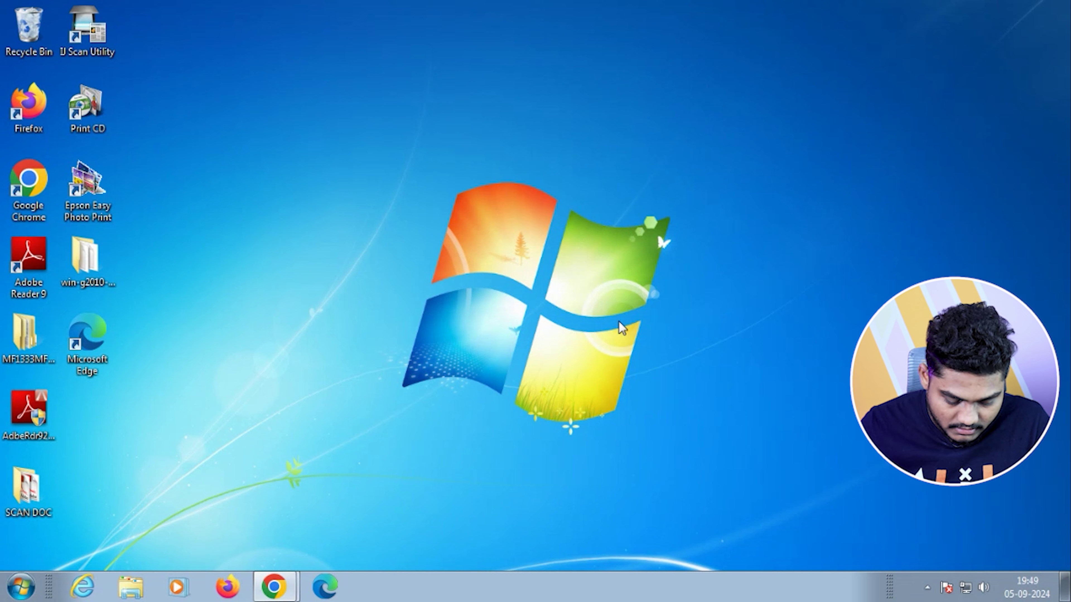
Search the computer for "windows up" and open Windows Update
key(super)
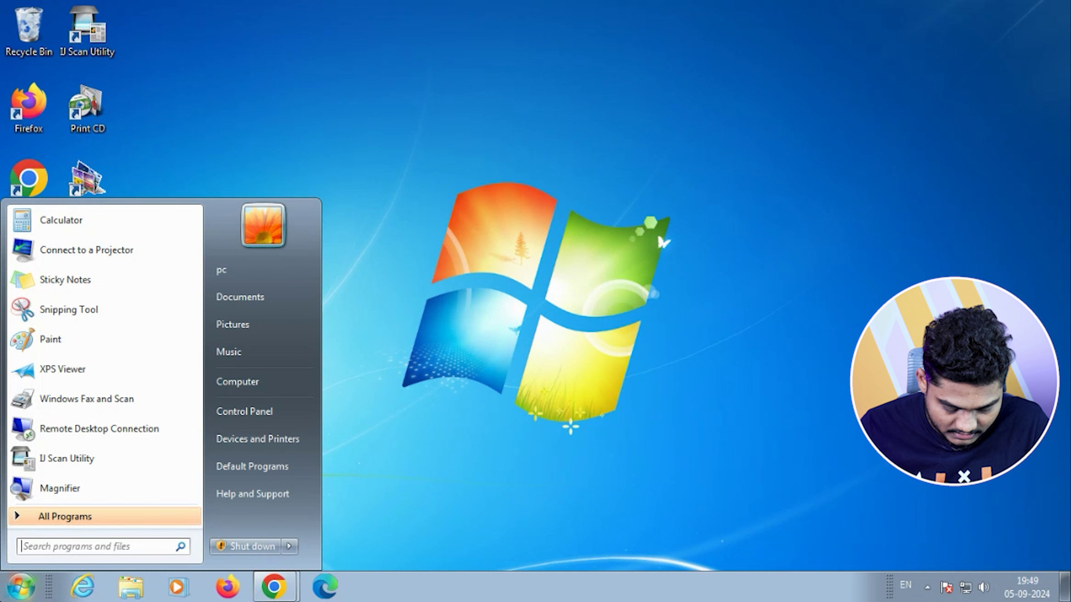
text(wind)
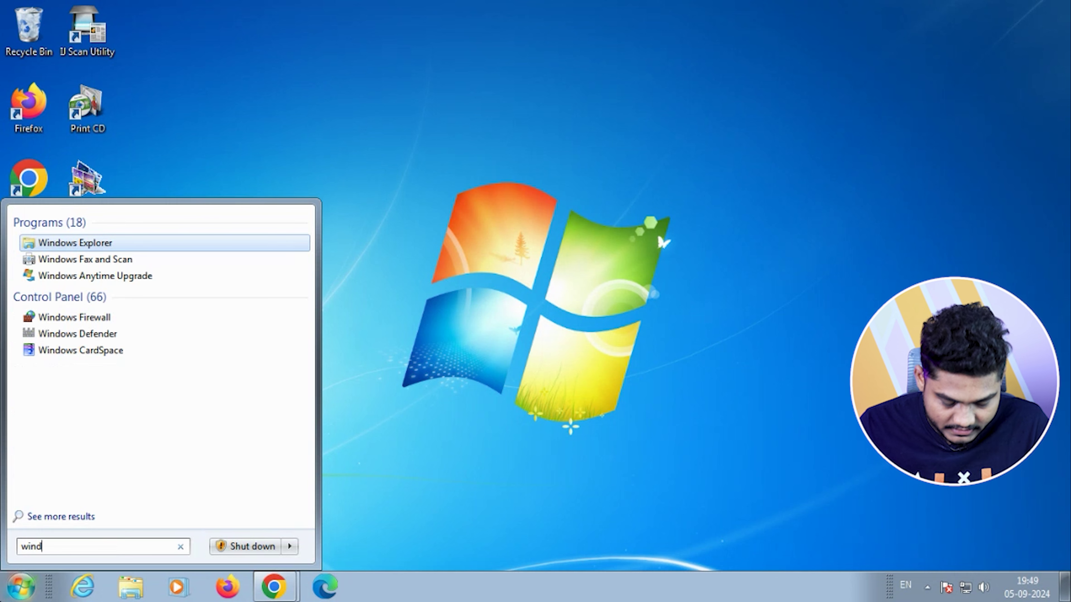
text(ows up)
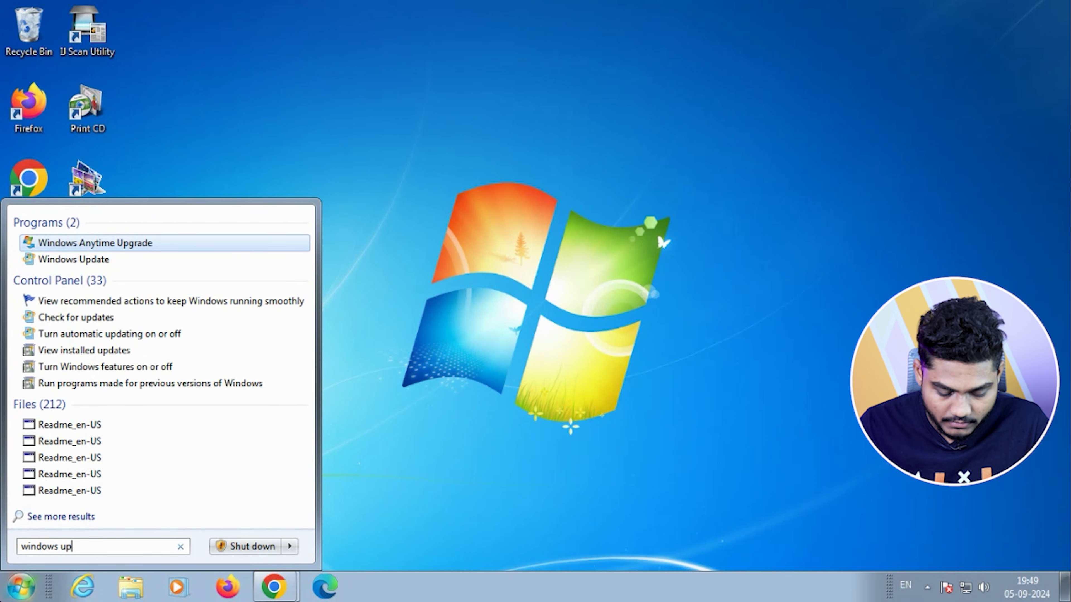
click(180, 263)
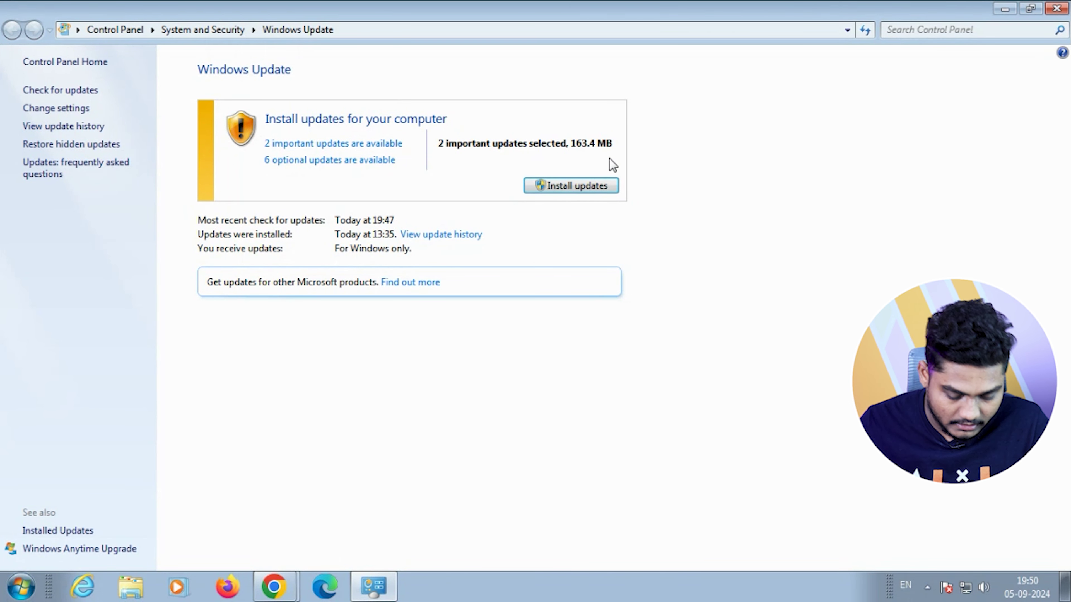
Install the selected important updates, accepting the Malicious Software Removal Tool license terms, and close Windows Update
click(600, 193)
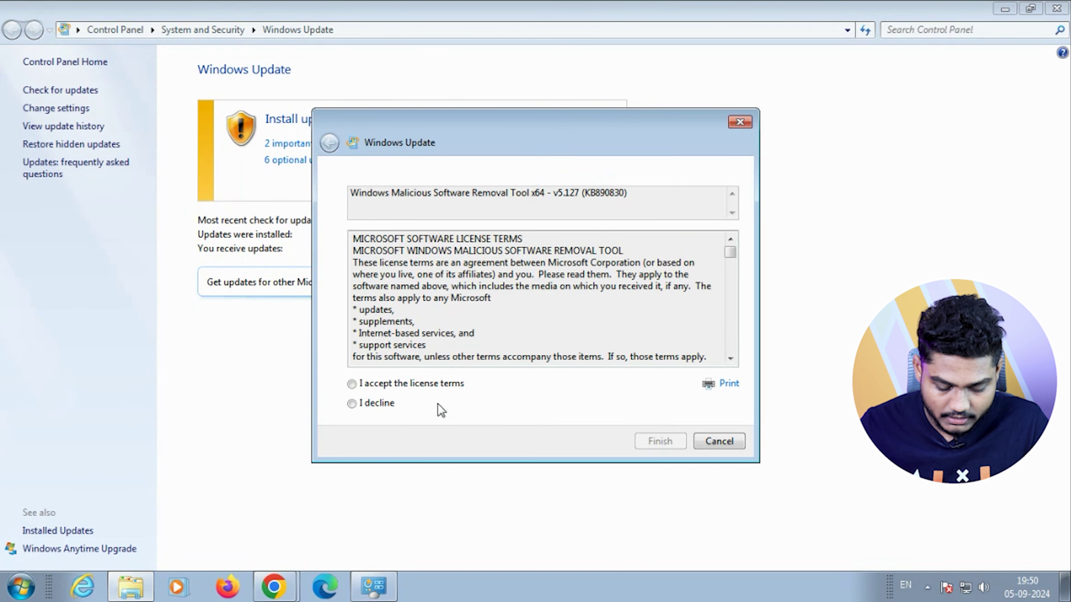
click(425, 383)
click(675, 441)
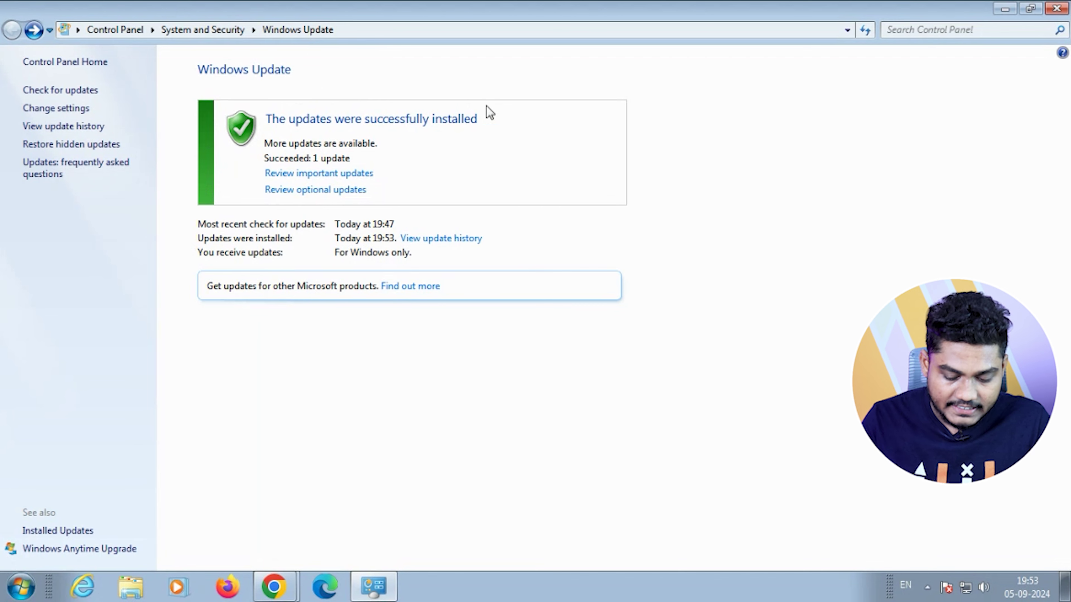
click(1056, 8)
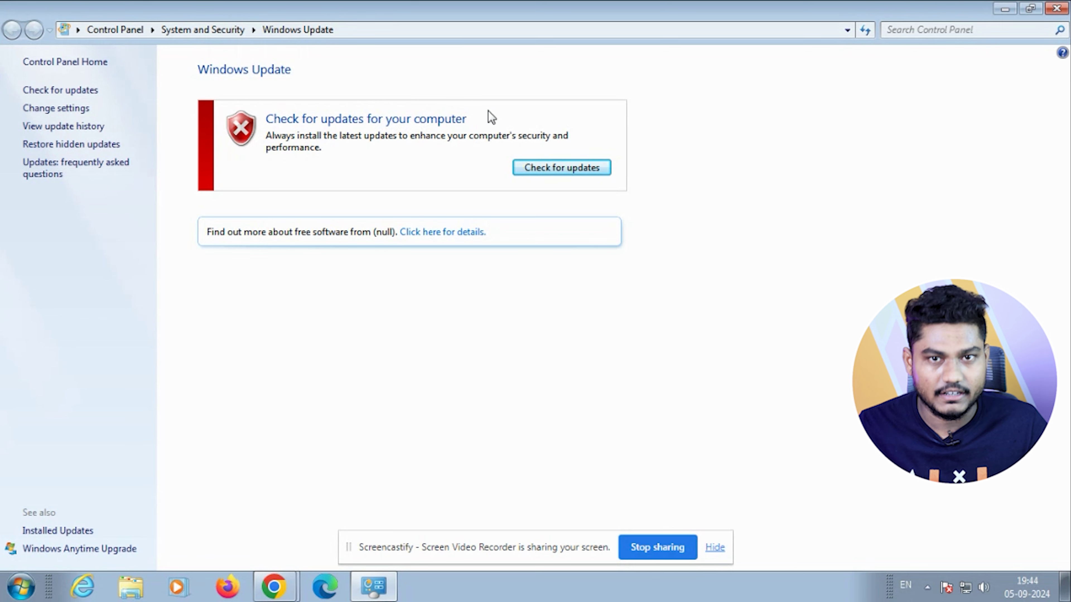
click(567, 164)
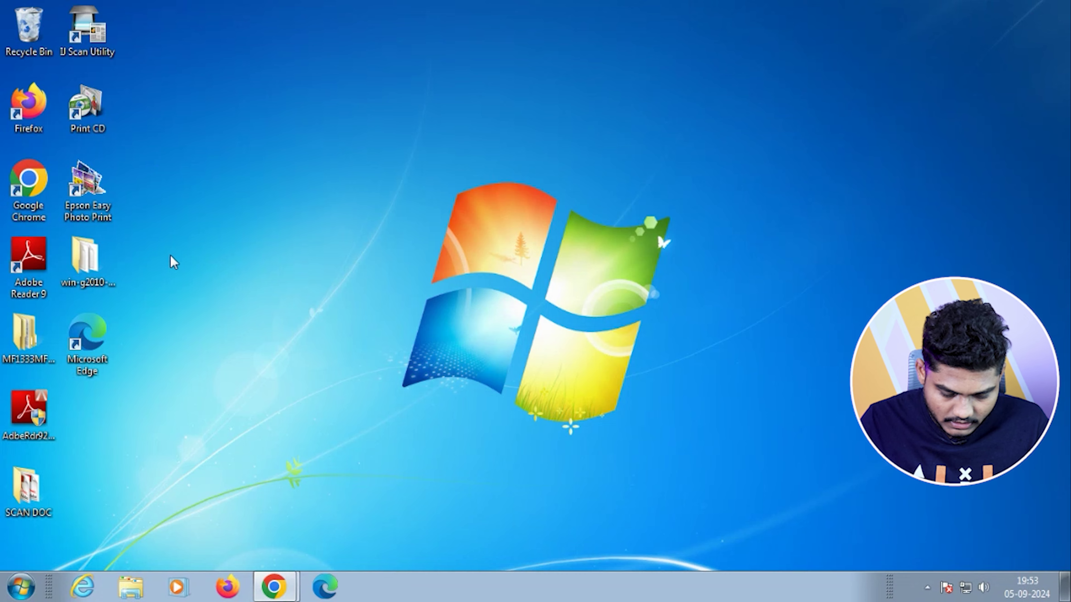
Open Google Chrome in a maximized window and enter "windows 7 updater 32-bit download" as the Google search query
double_click(42, 182)
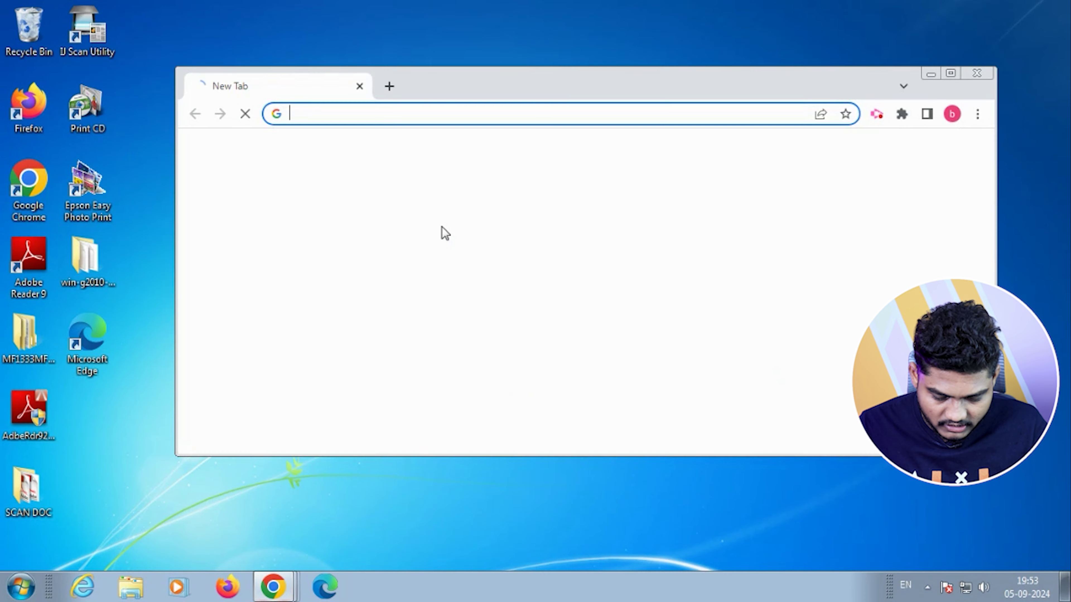
click(946, 72)
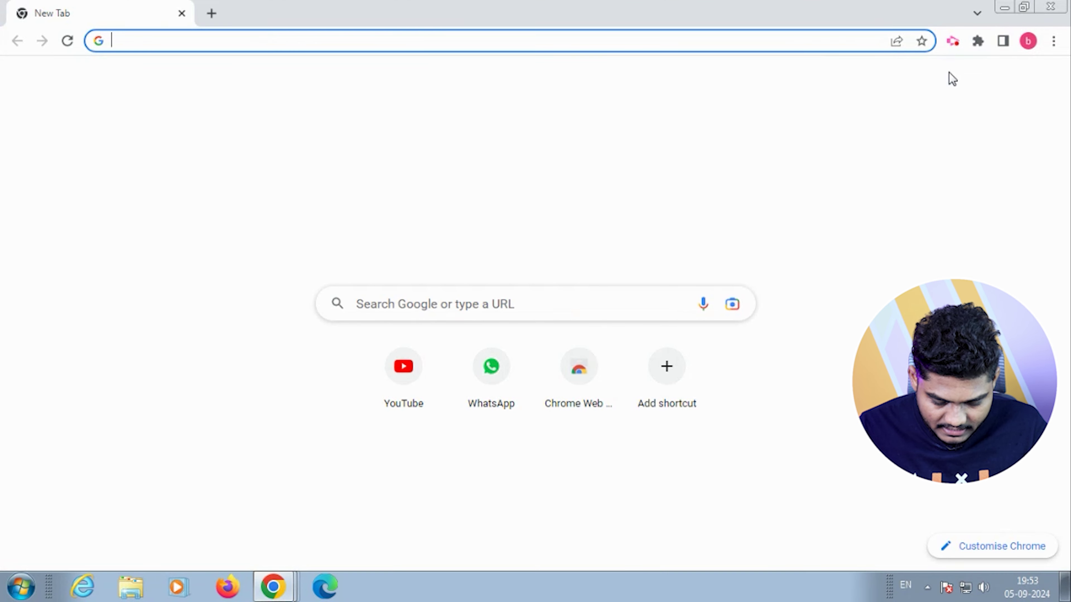
click(522, 304)
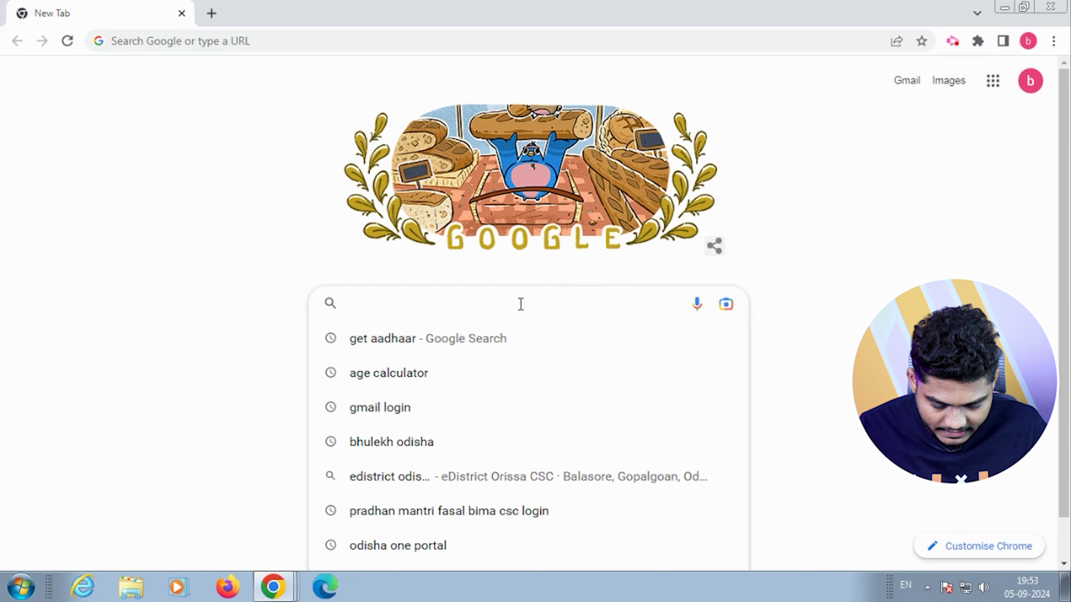
text(win)
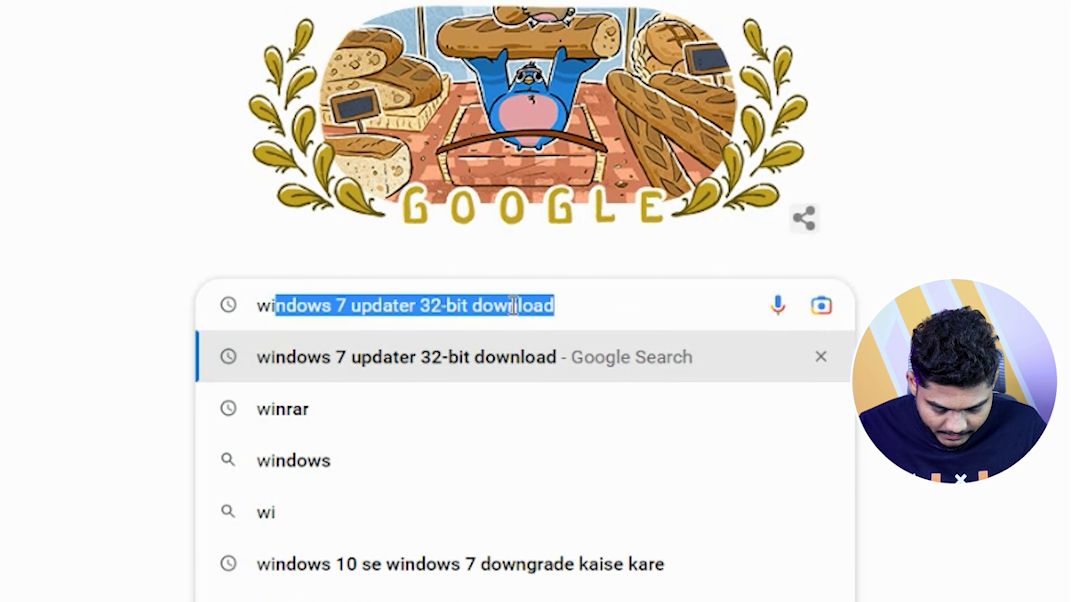
text(dows)
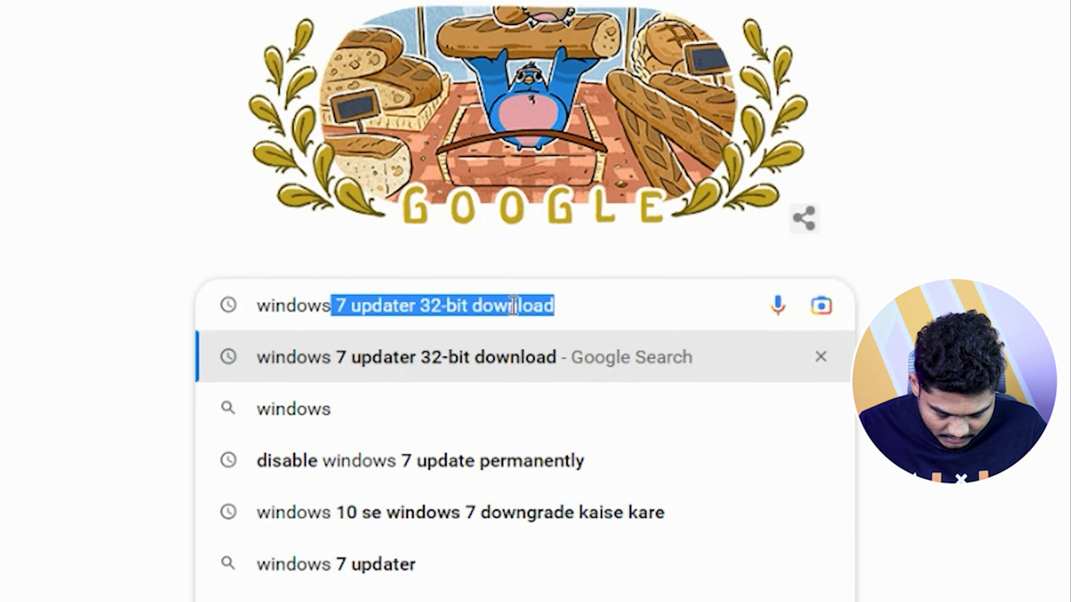
text( 7 )
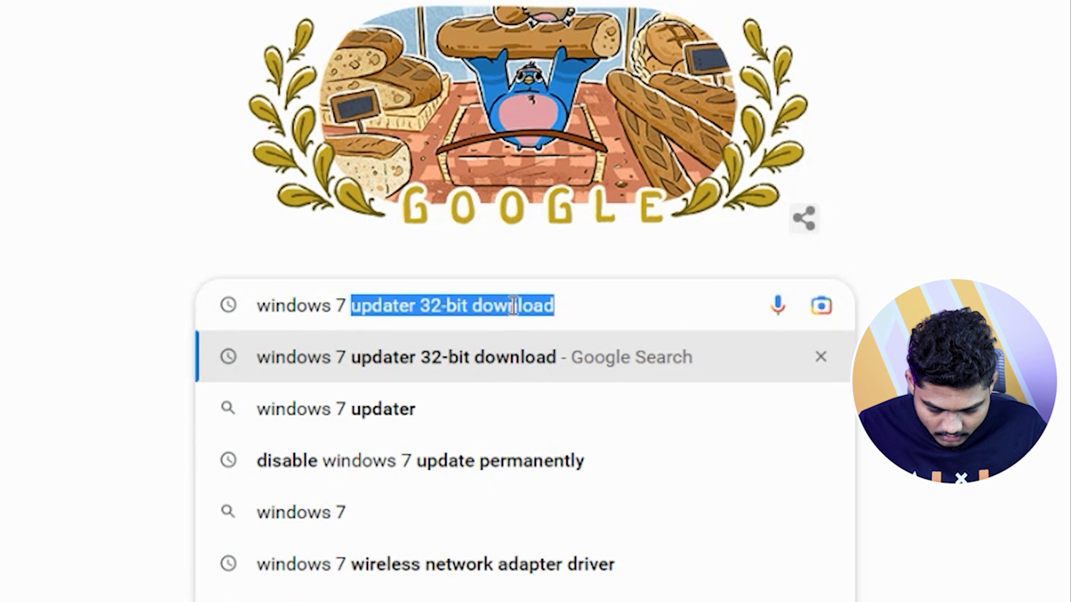
text(upda)
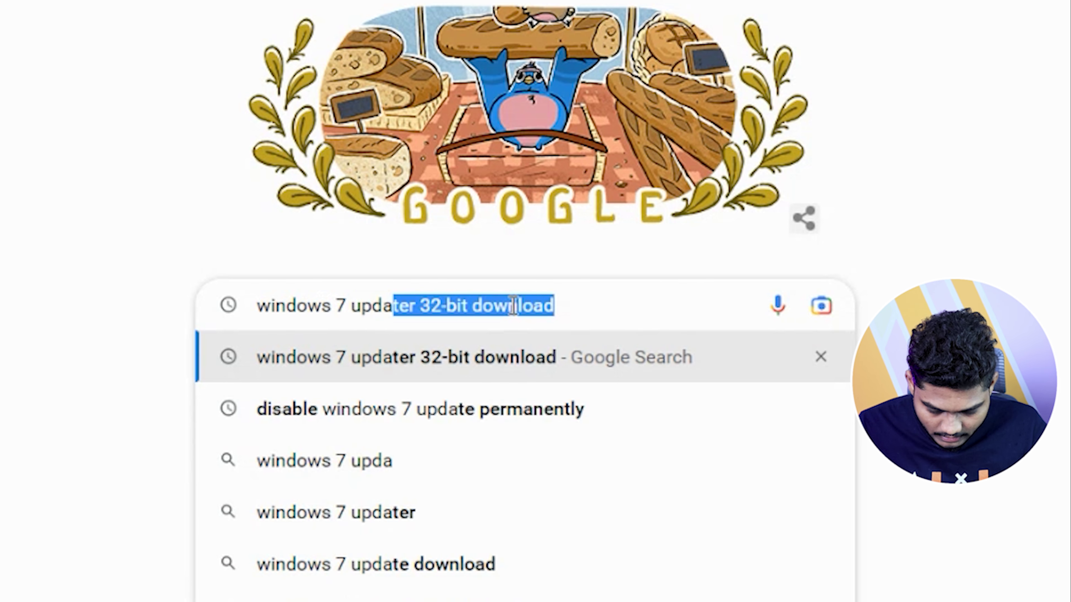
text(ter)
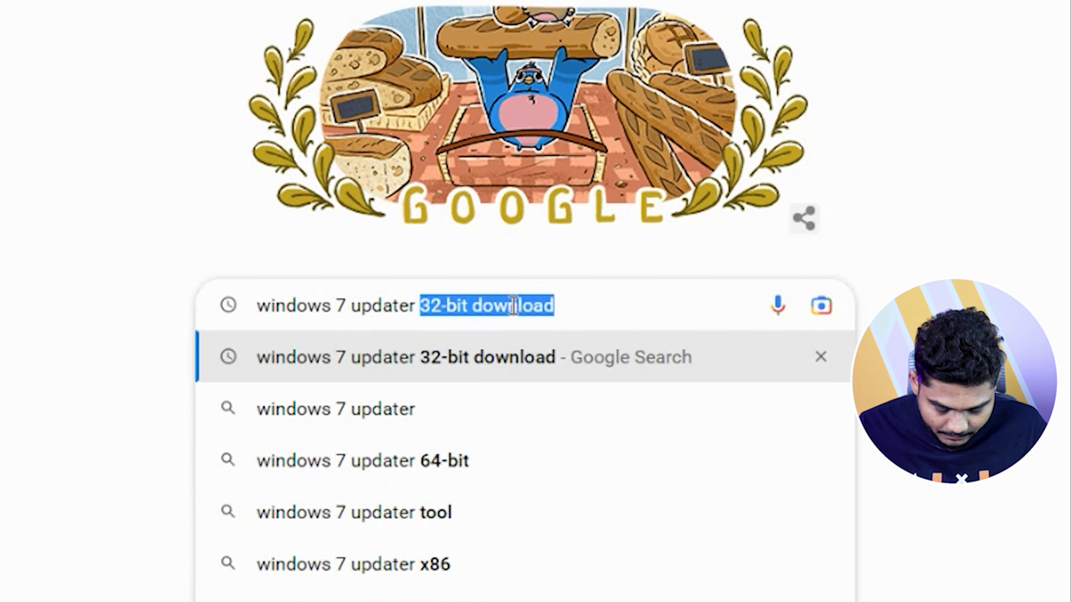
click(433, 306)
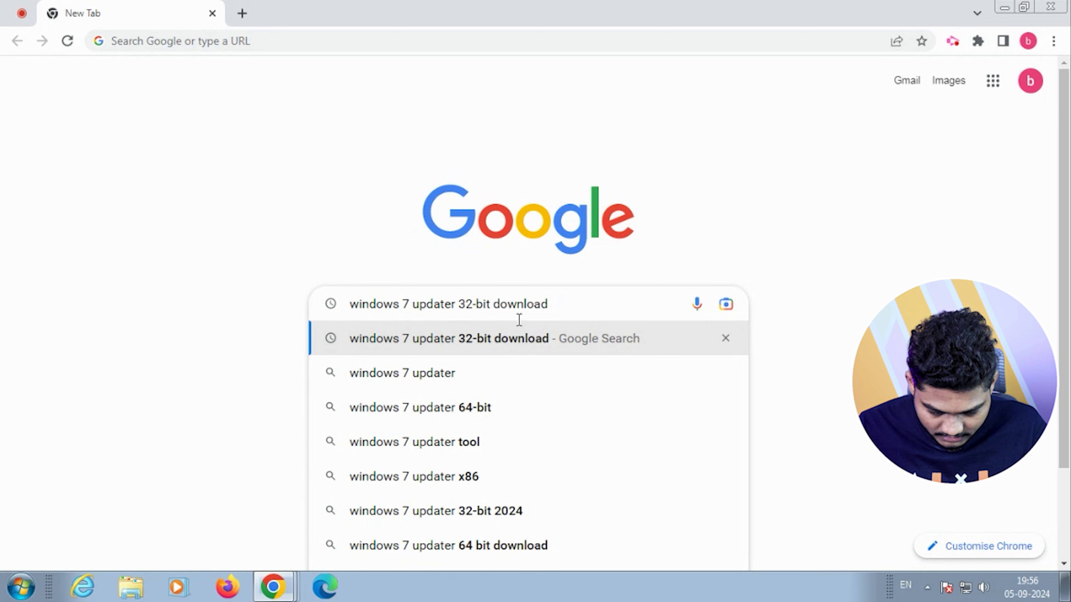
Minimize Chrome, open Control Panel in Large icons view, and open the System page to check the system type
click(1004, 8)
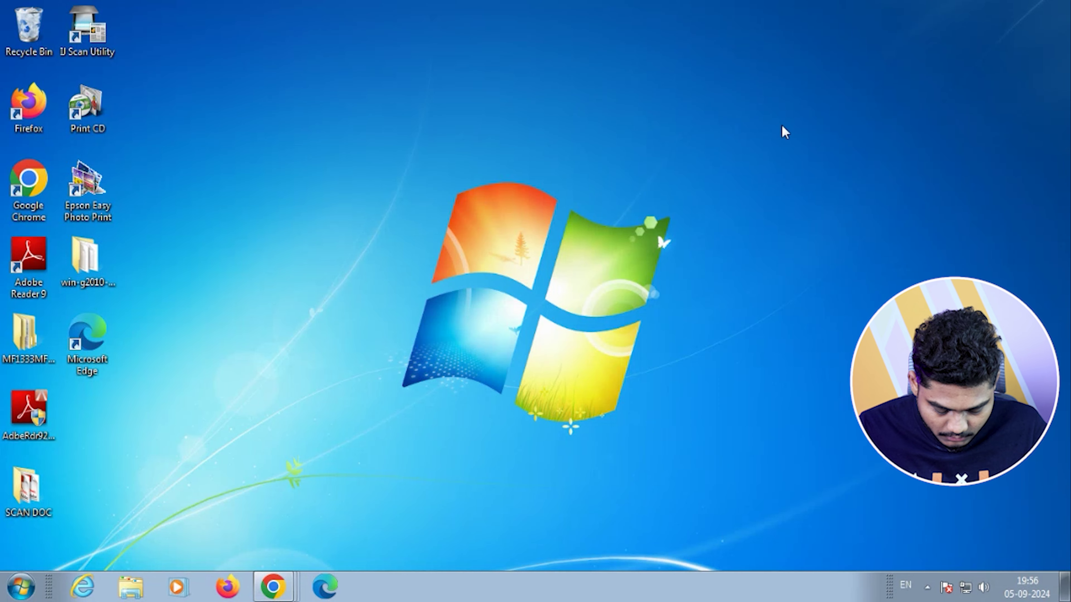
click(21, 587)
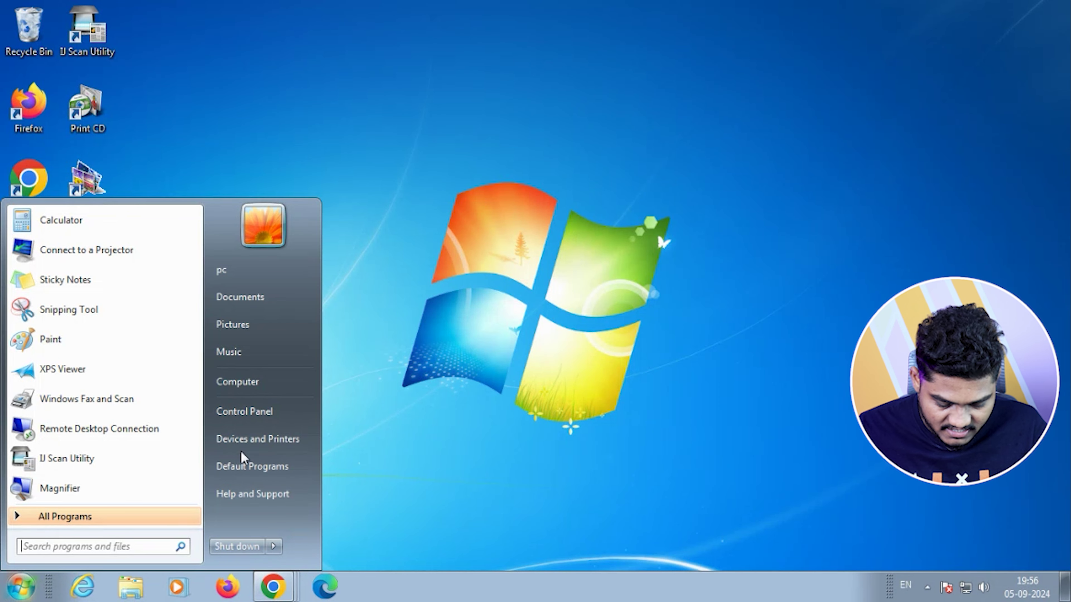
click(258, 413)
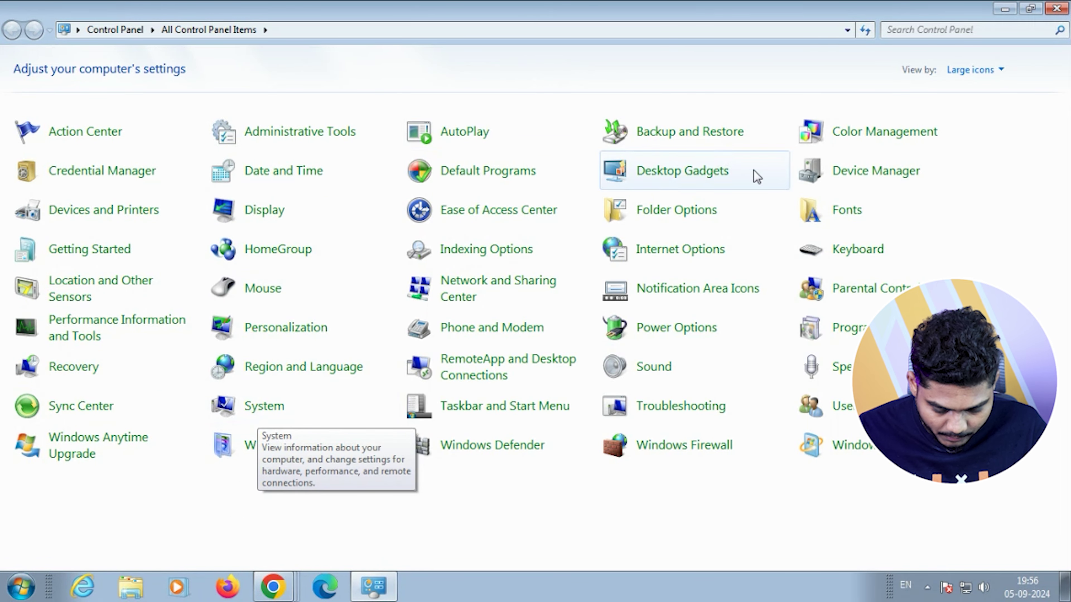
click(977, 70)
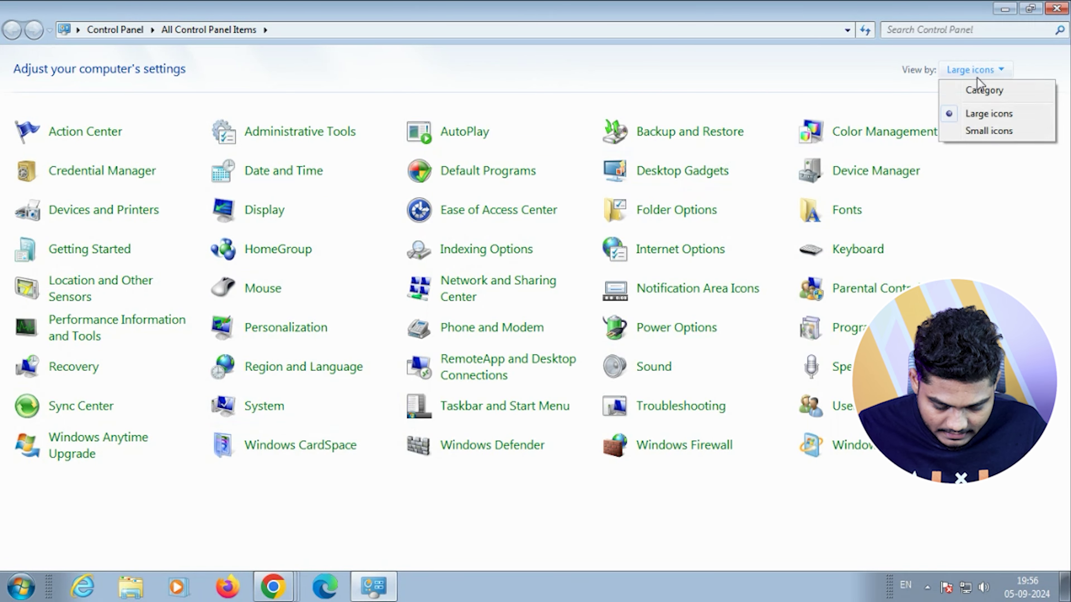
click(979, 90)
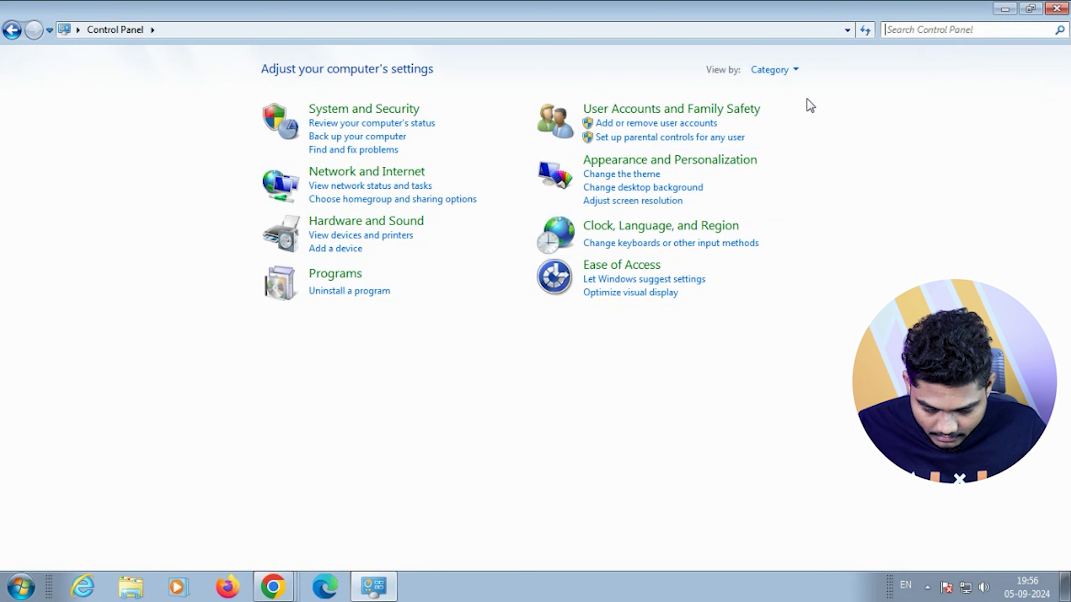
click(788, 72)
click(813, 114)
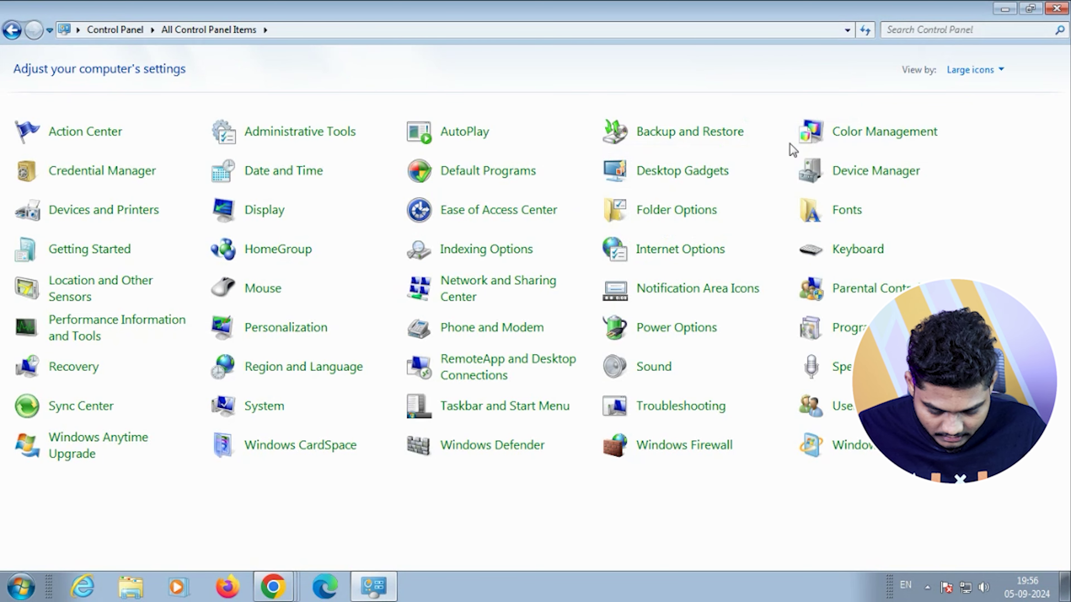
click(274, 406)
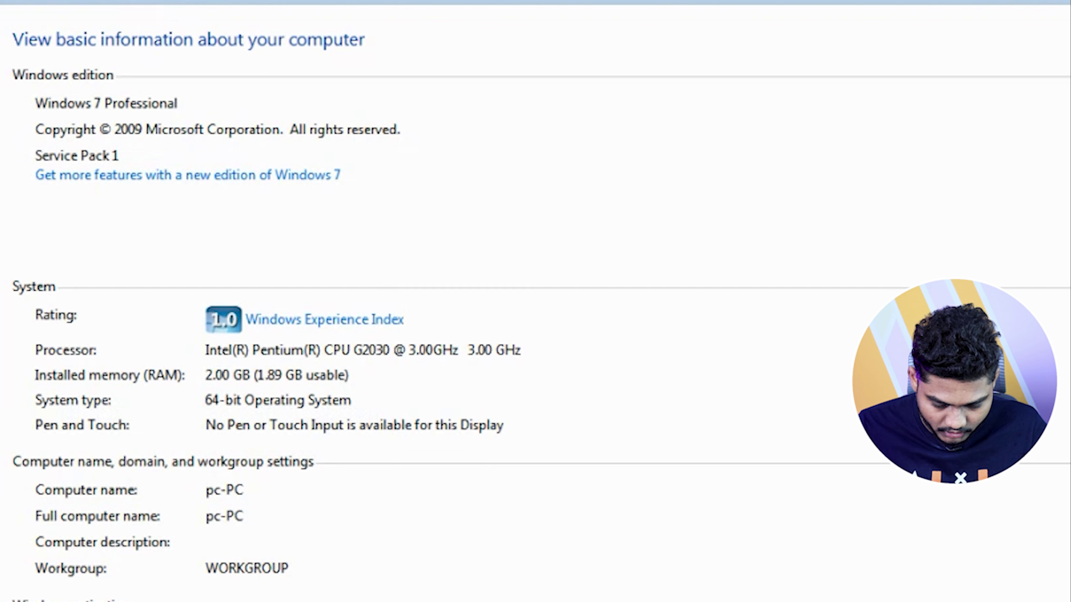
Switch back to Chrome, change the query to "windows 7 updater 64-bit download", and run the Google search
key(alt+Tab)
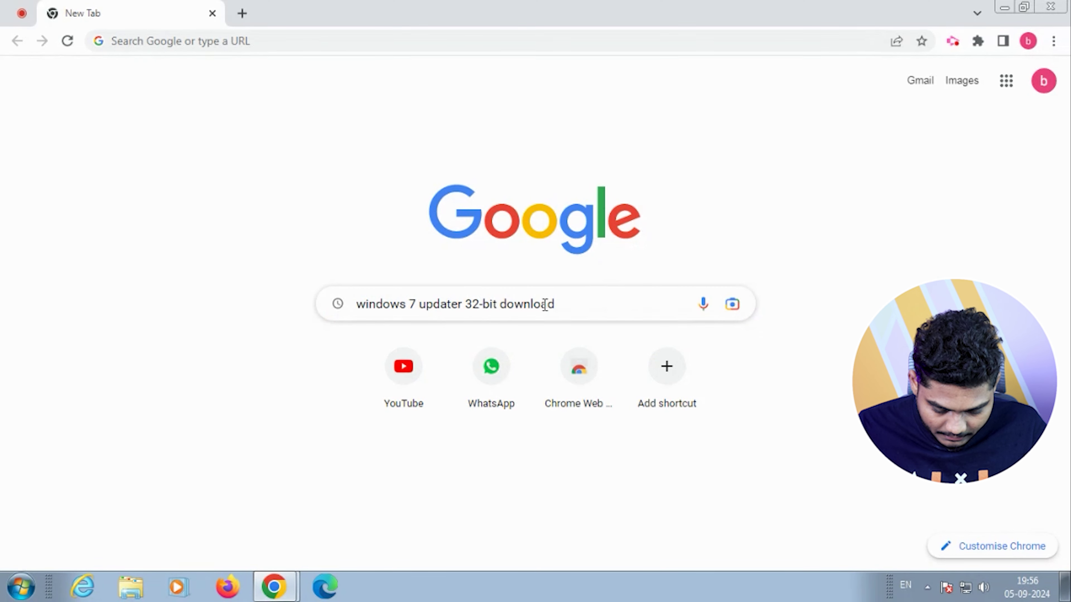
click(503, 315)
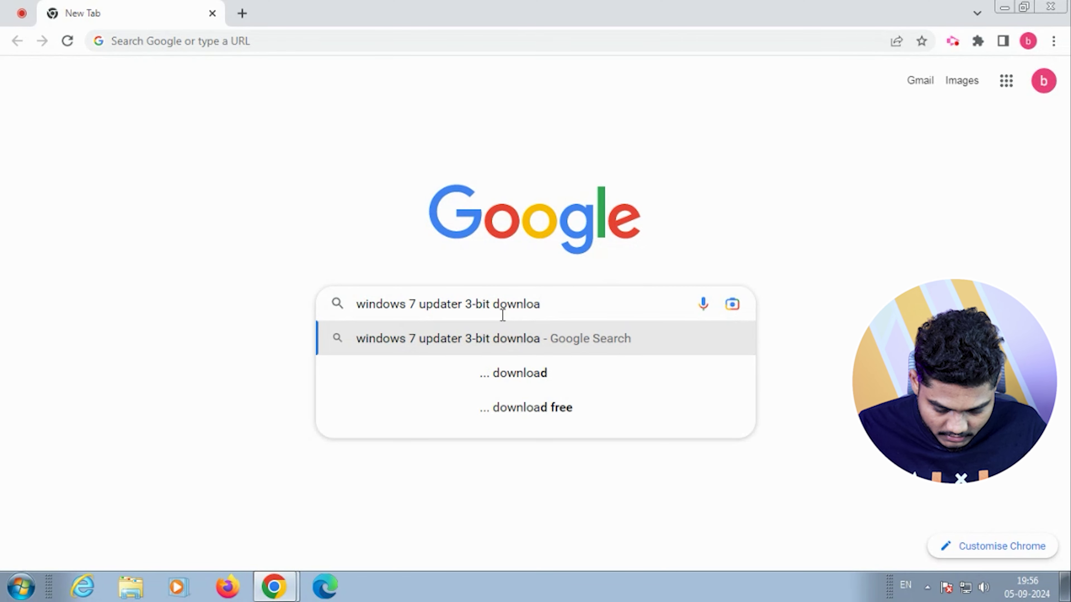
text(d)
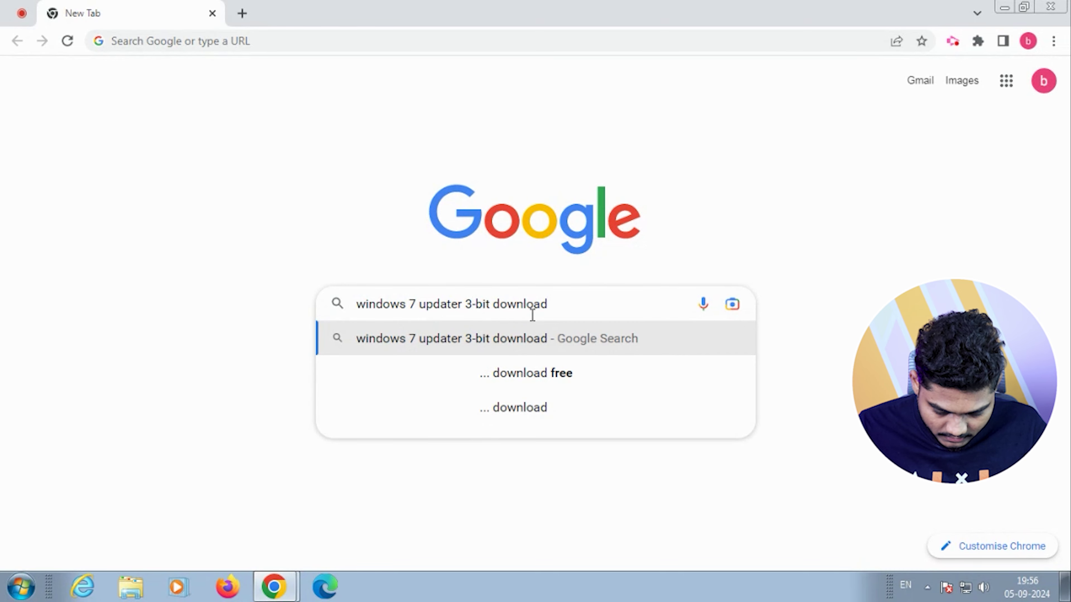
key(BackSpace)
text(64)
key(Return)
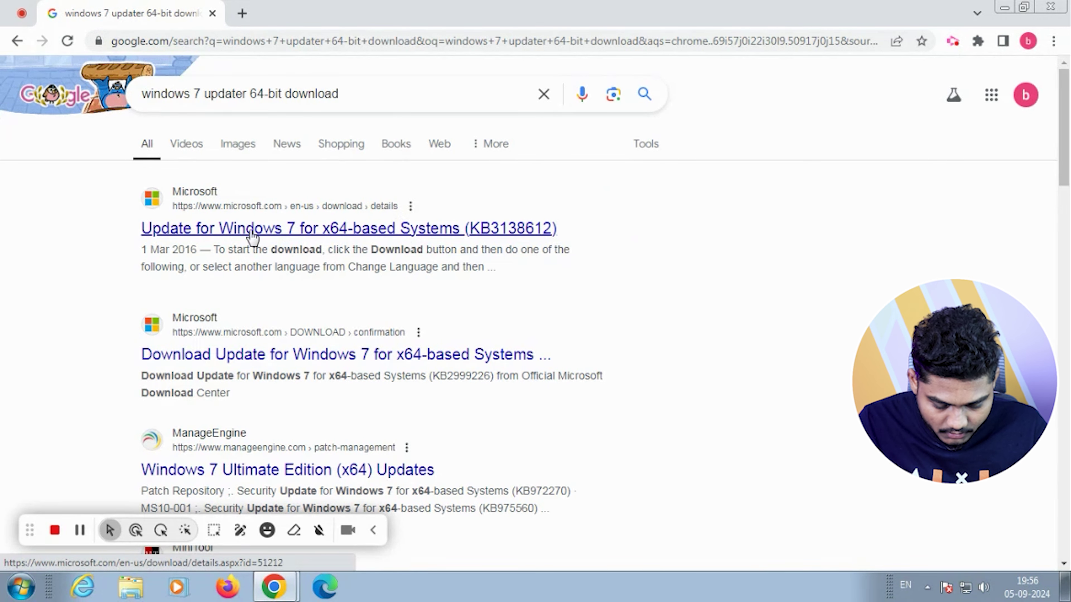
Open Microsoft's "Update for Windows 7 for x64-based Systems (KB3138612)" result and download the update in English
click(391, 231)
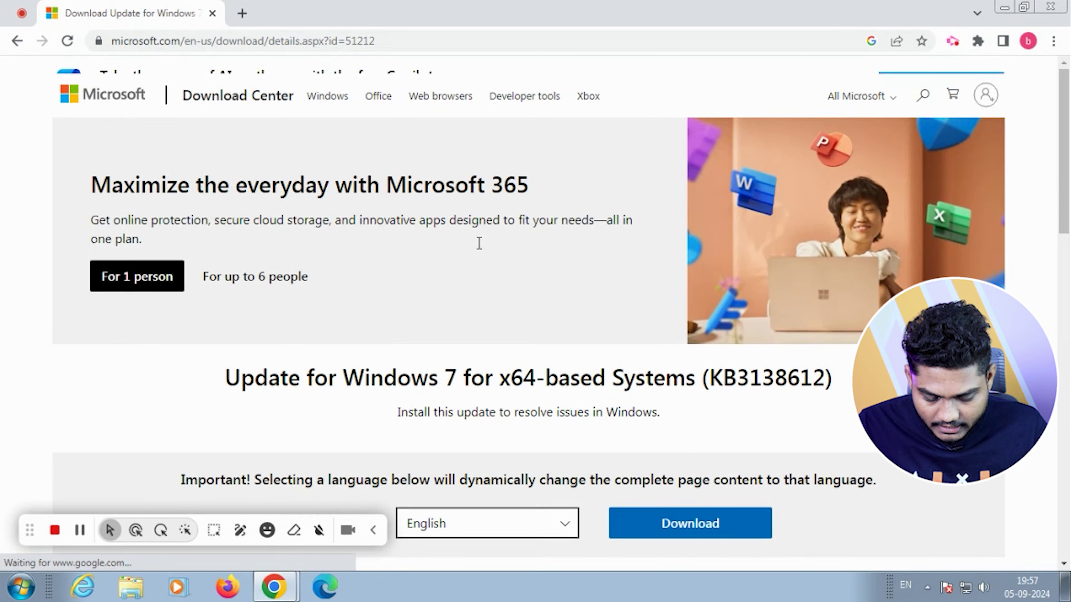
scroll(478, 249, down, 3)
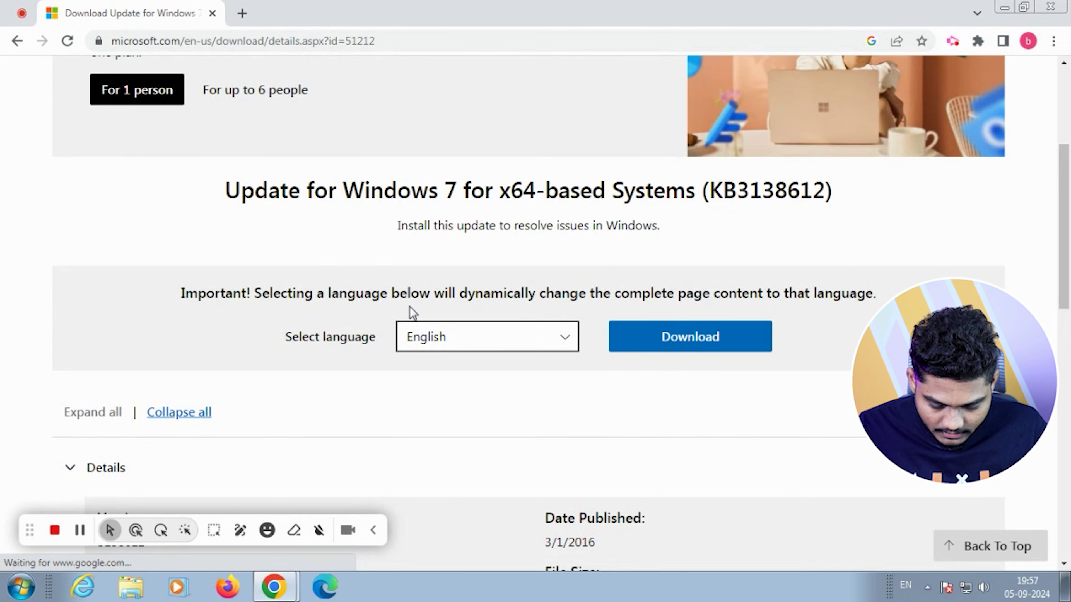
drag(220, 195, 856, 206)
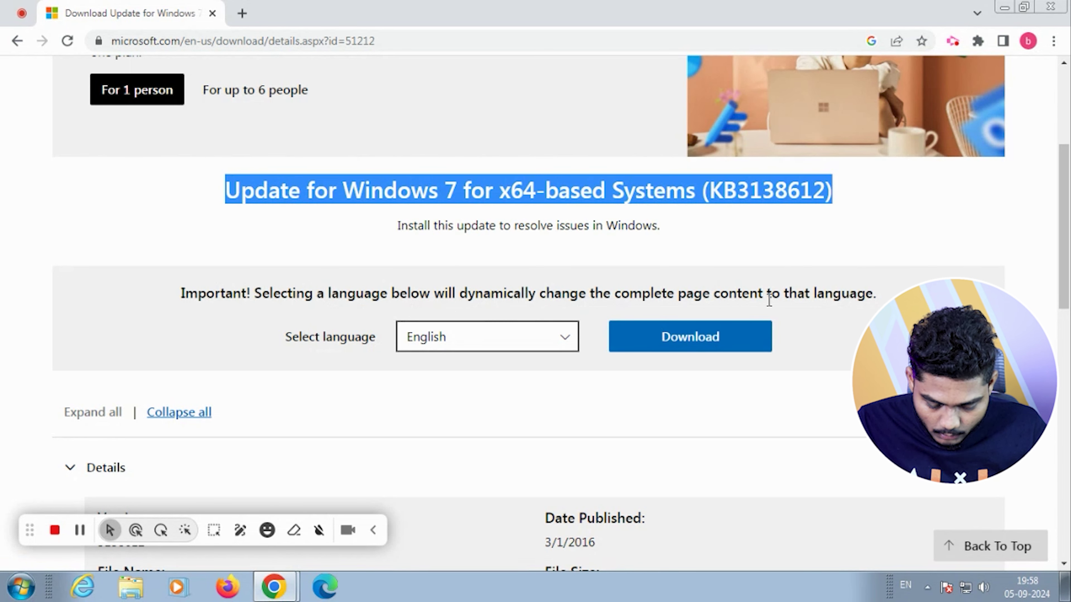
click(715, 348)
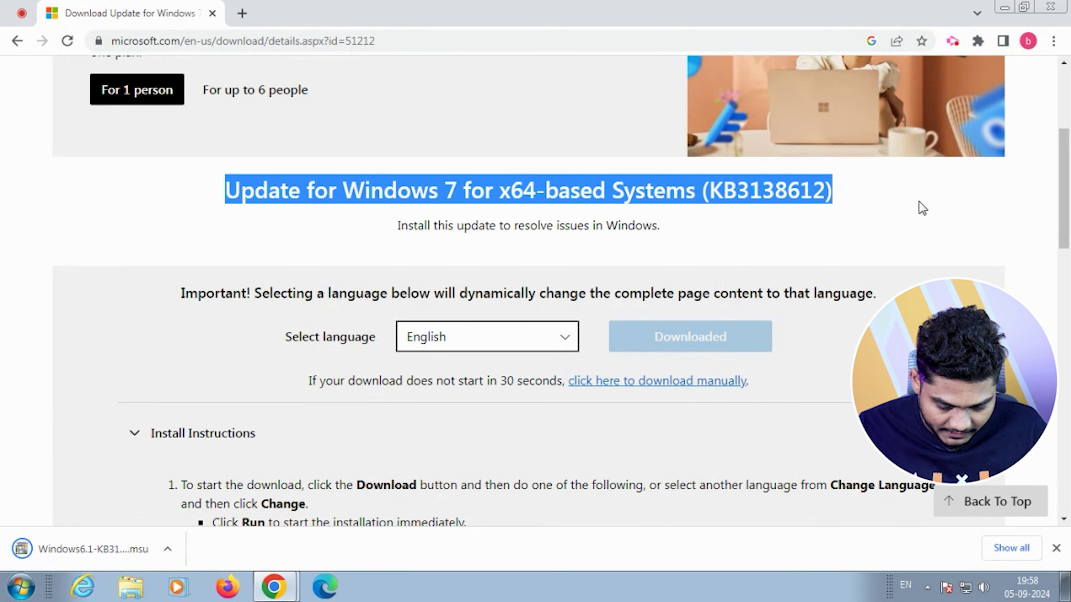
Open Chrome's download list and show Windows6.1-KB3138612-x64.msu in its folder, maximizing the folder window
click(1053, 41)
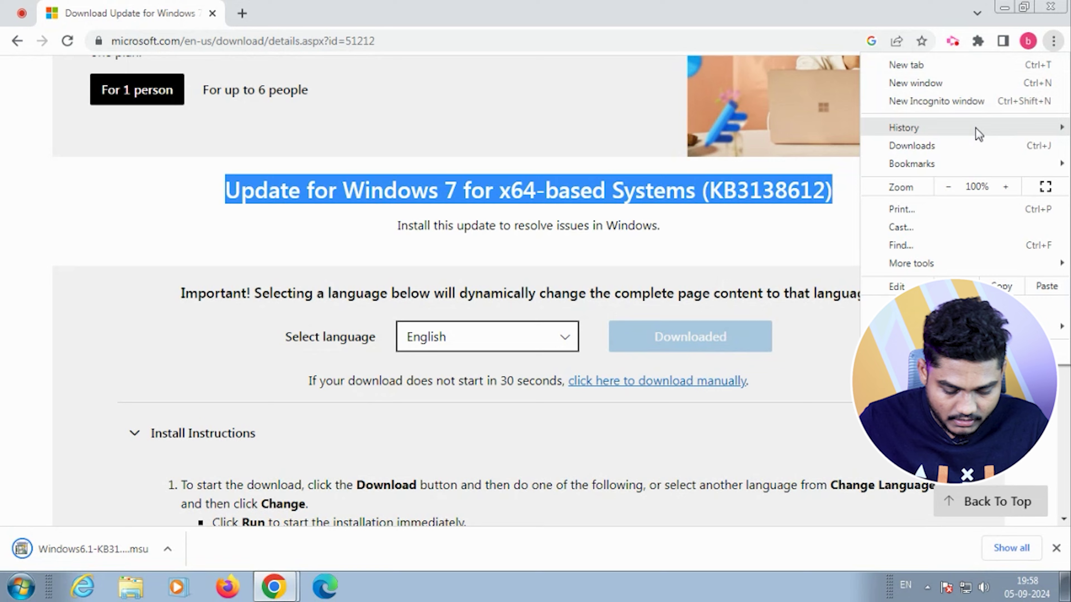
click(947, 151)
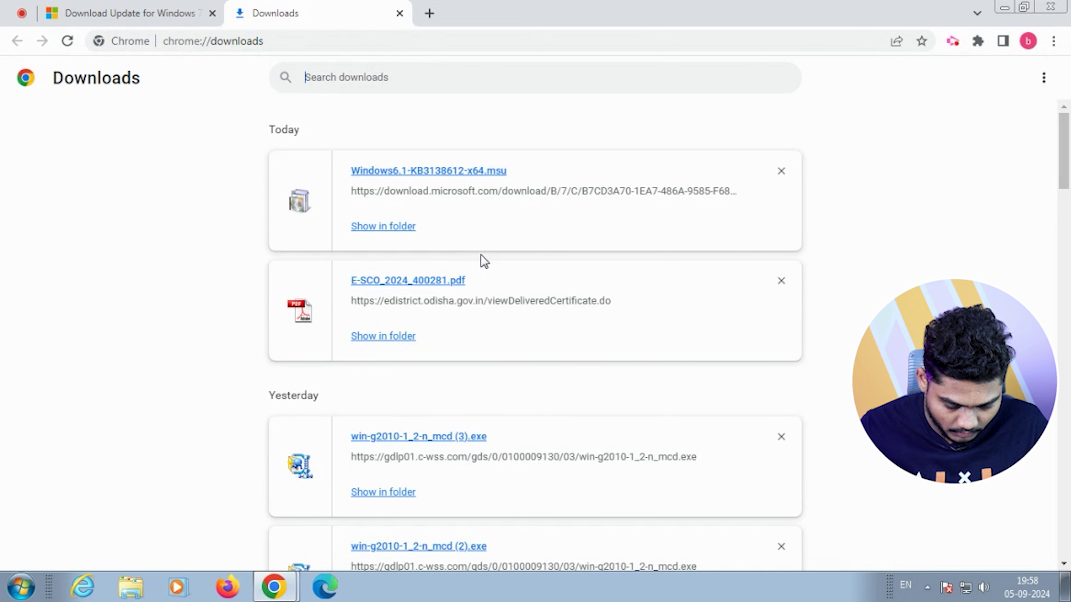
click(408, 226)
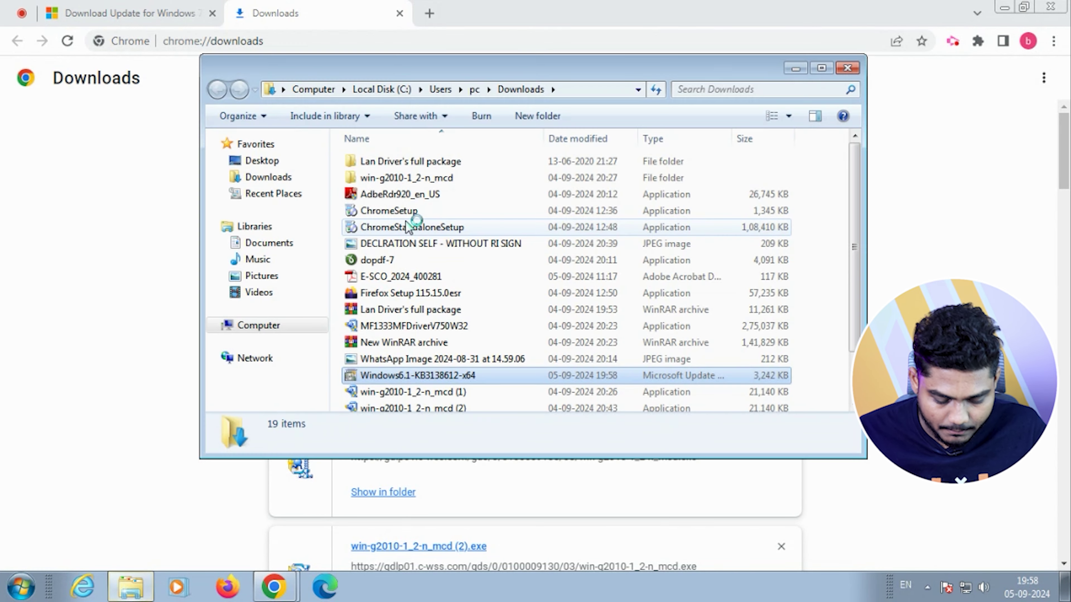
click(821, 68)
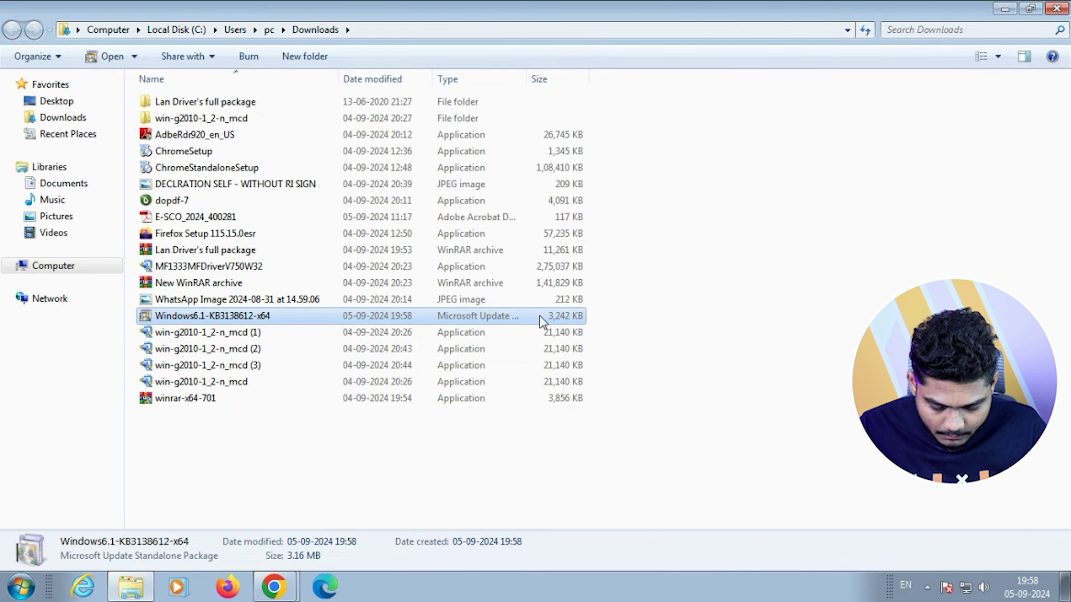
Move the Windows6.1-KB3138612-x64 file from the Downloads folder to the desktop, minimizing the open windows
right_click(290, 317)
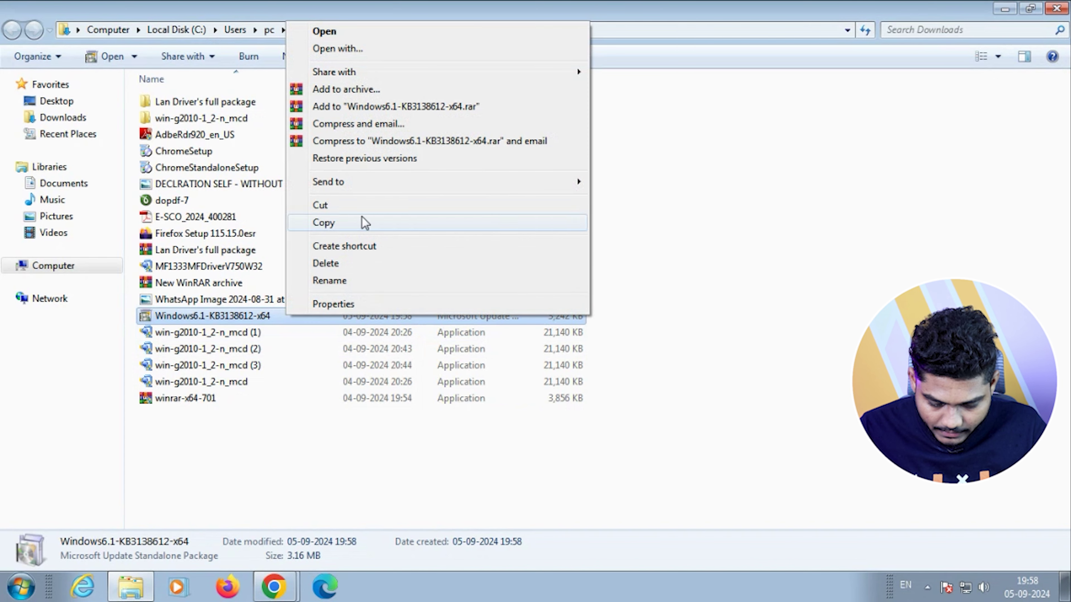
click(360, 206)
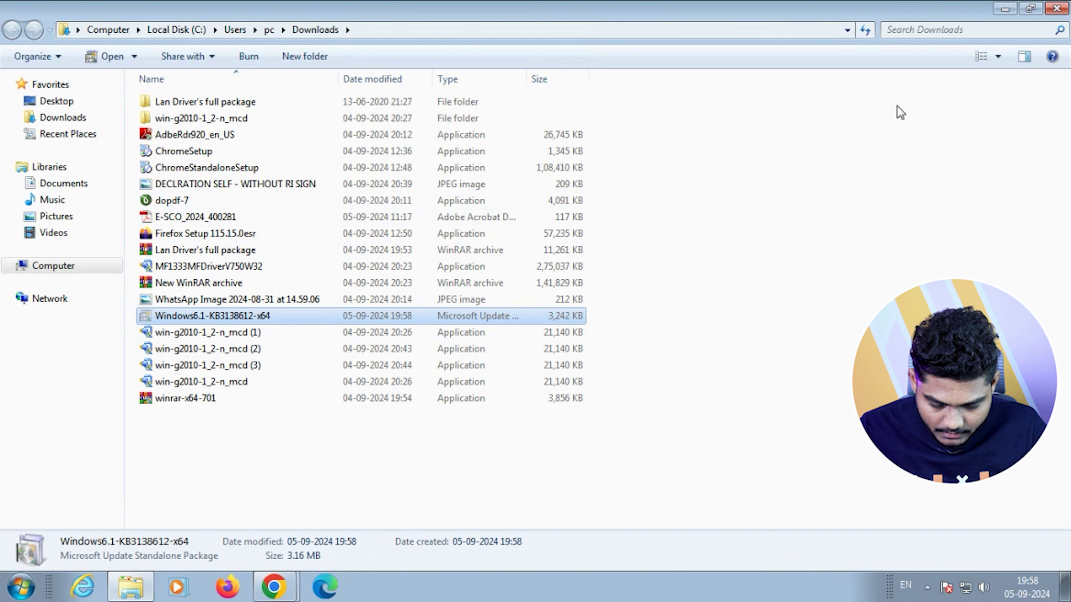
click(1005, 12)
click(1005, 9)
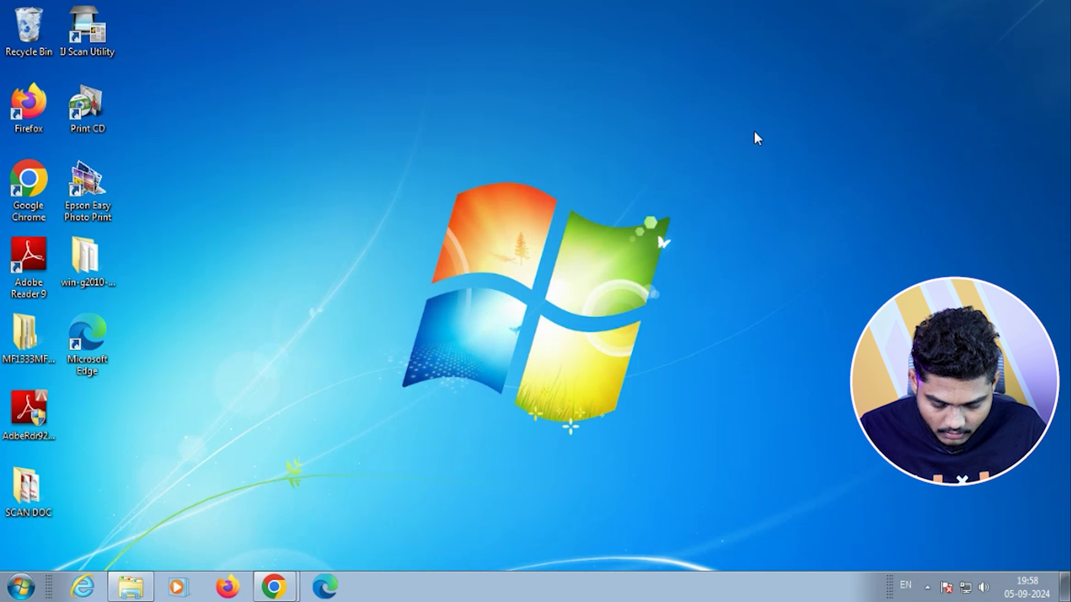
right_click(458, 135)
click(505, 202)
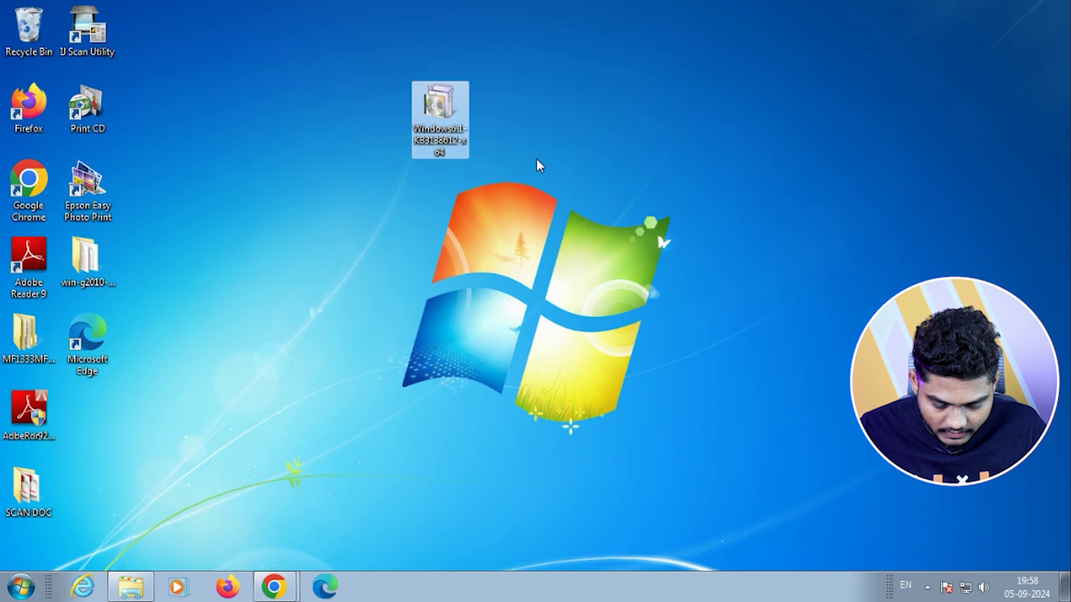
Launch the Windows6.1-KB3138612-x64 update installer from the desktop
drag(540, 166, 407, 83)
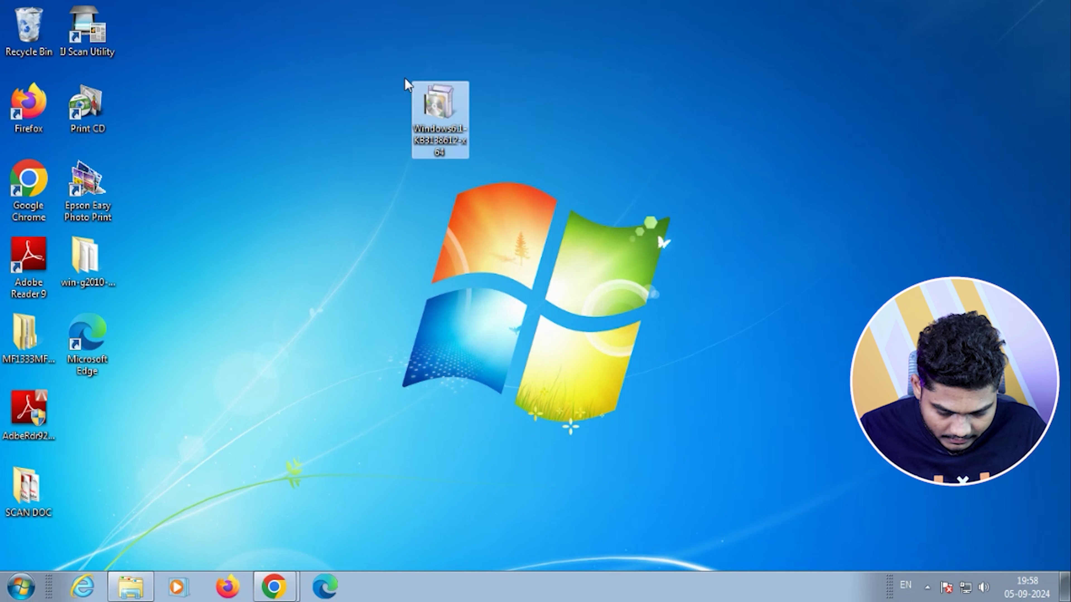
right_click(425, 92)
right_click(448, 111)
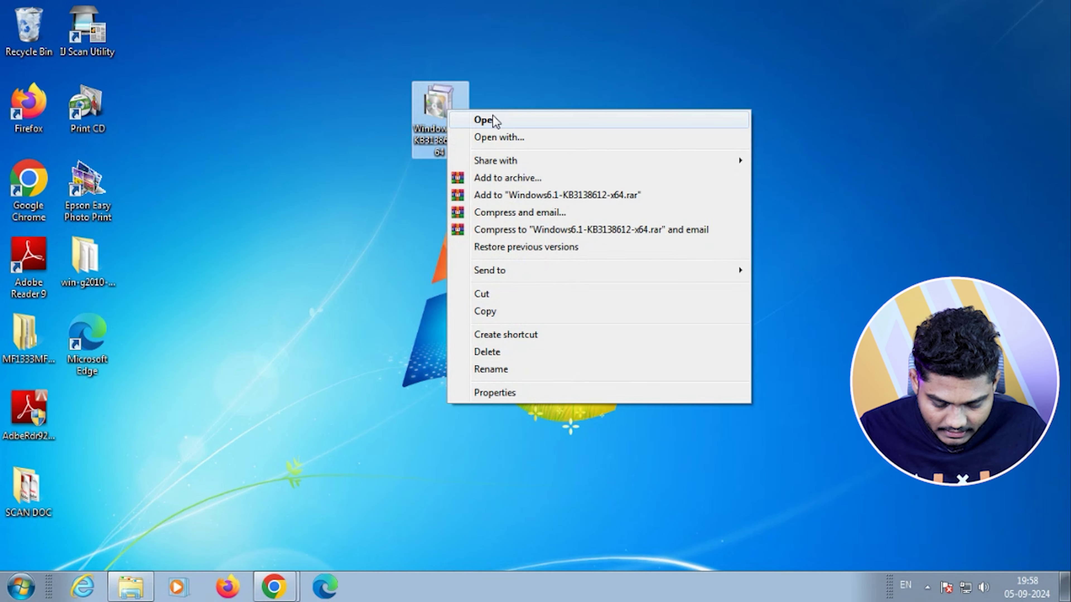
click(520, 120)
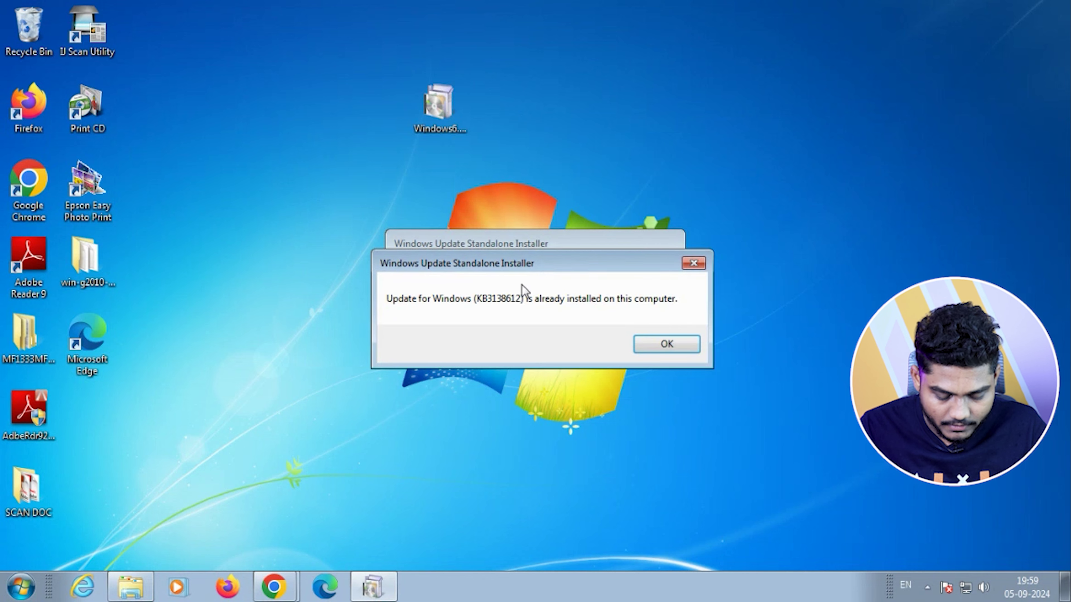